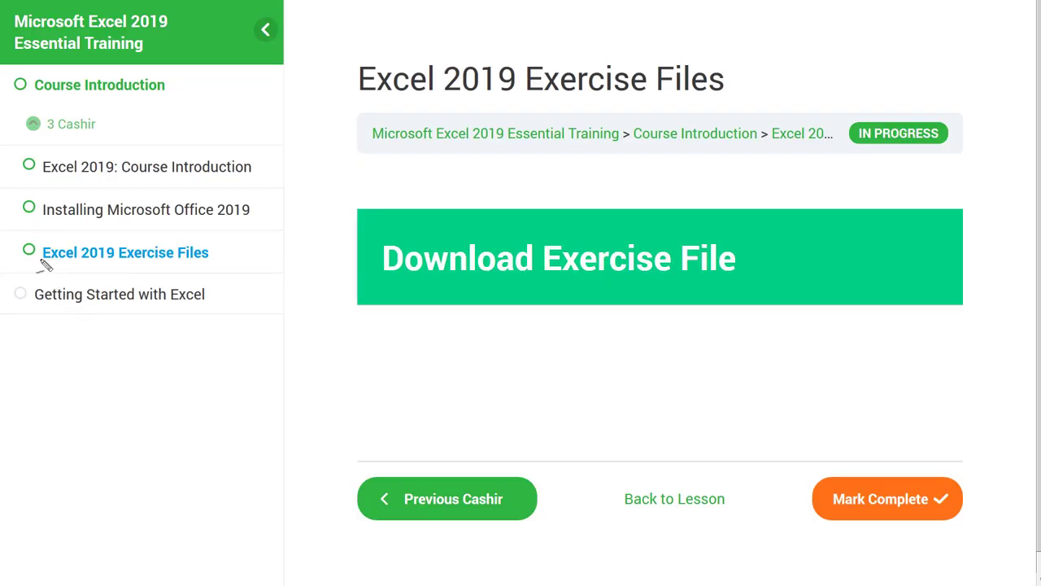
# Step: Circle the Excel 2019 Exercise Files lesson and underline Download Exercise File in ink, then erase it
pyautogui.moveTo(42, 261)
pyautogui.mouseDown()
pyautogui.moveTo(41, 244)
pyautogui.moveTo(29, 258)
pyautogui.mouseUp()
pyautogui.moveTo(395, 280); pyautogui.dragTo(756, 277)
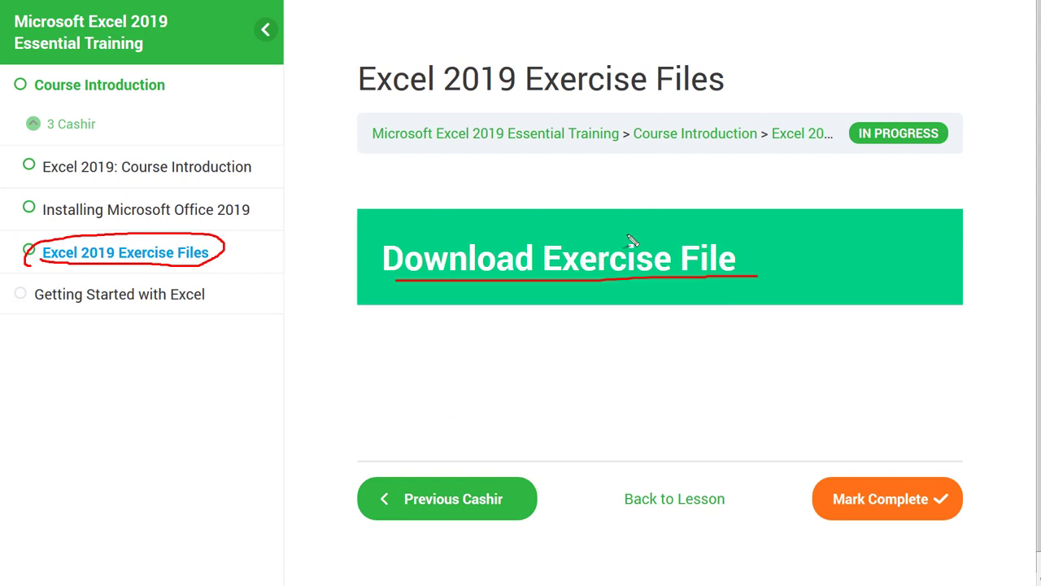
pyautogui.press('Escape')
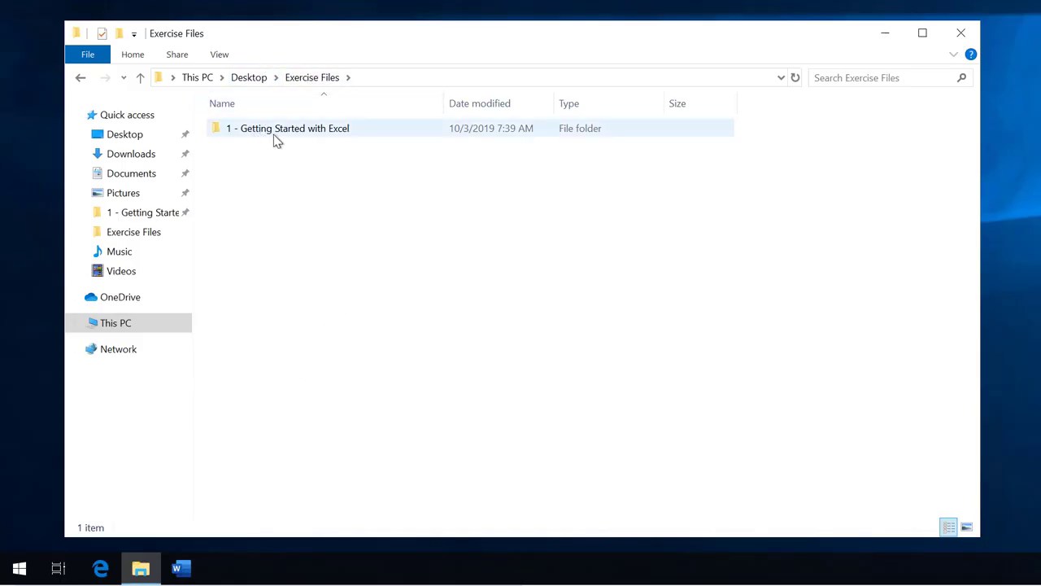
# Step: Go into the 1 - Getting Started with Excel folder and launch Quarterly Sales in Excel
pyautogui.click(135, 238)
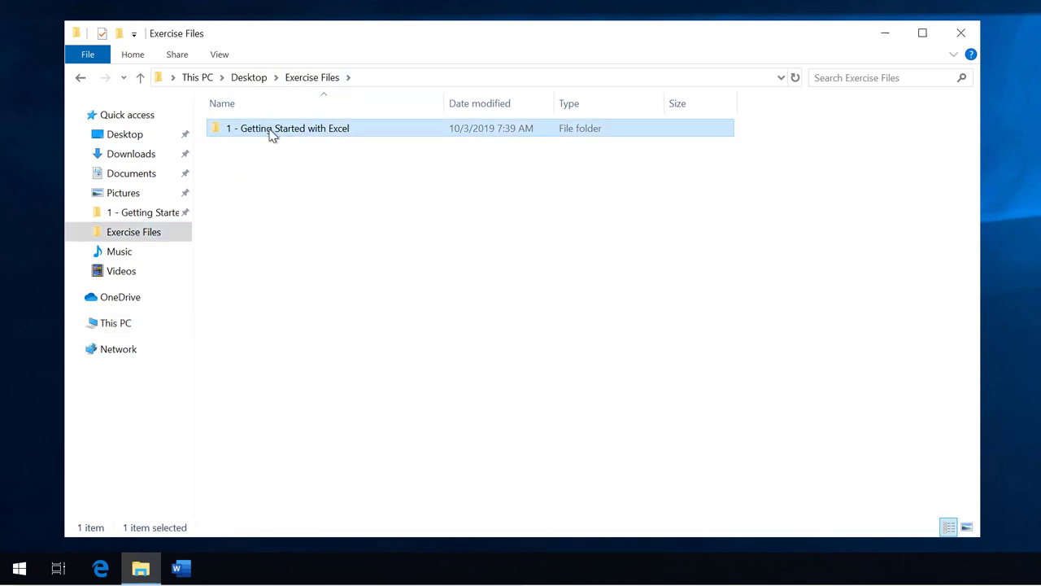
pyautogui.moveTo(319, 135)
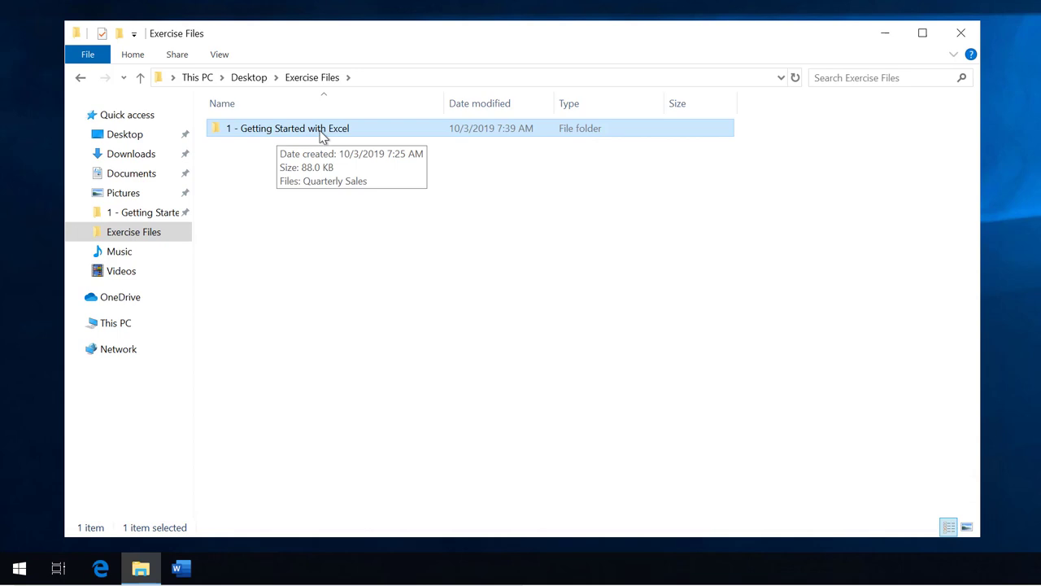
pyautogui.doubleClick(320, 134)
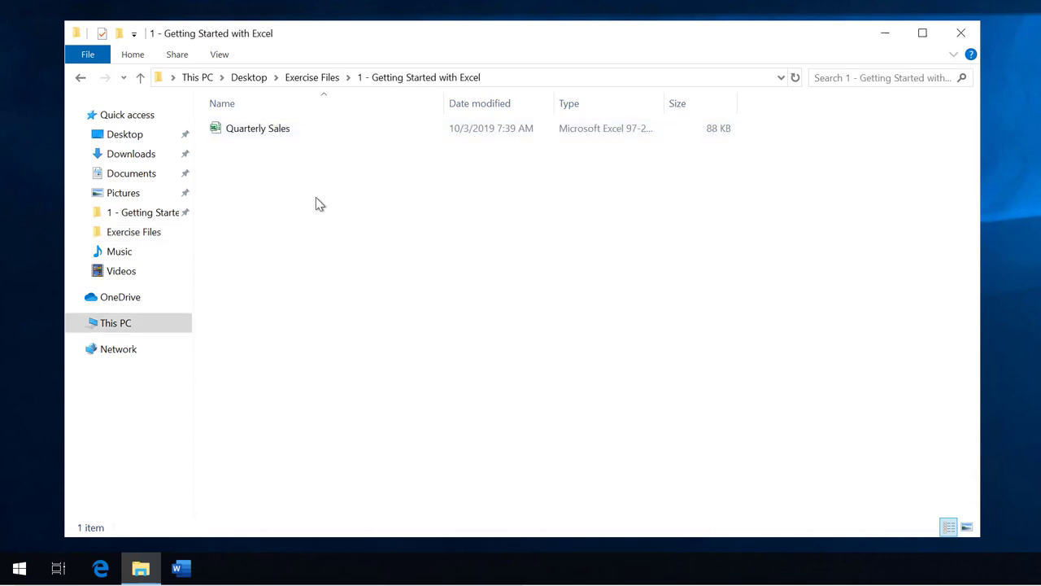
pyautogui.click(260, 137)
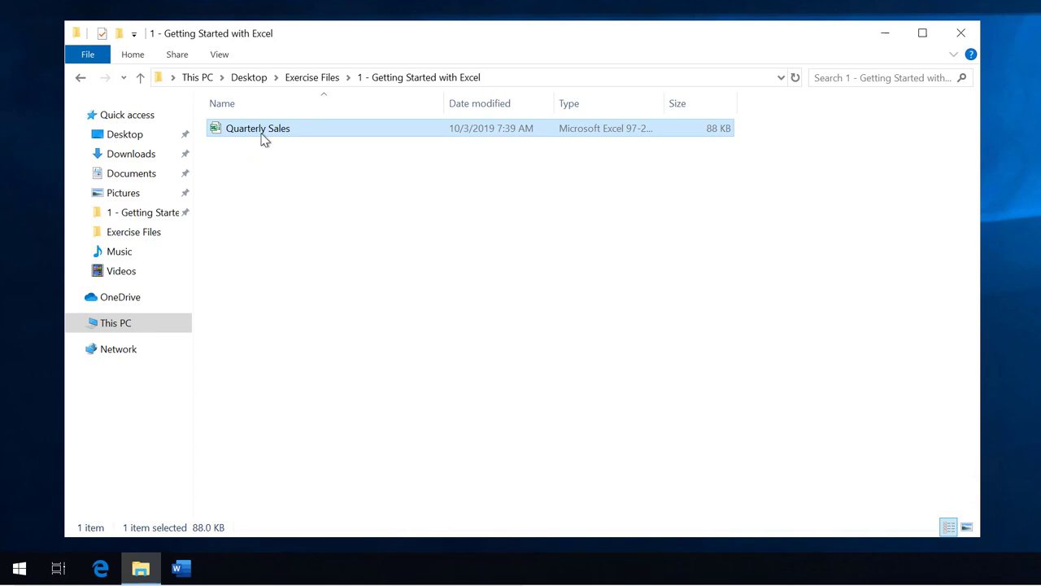
pyautogui.doubleClick(262, 138)
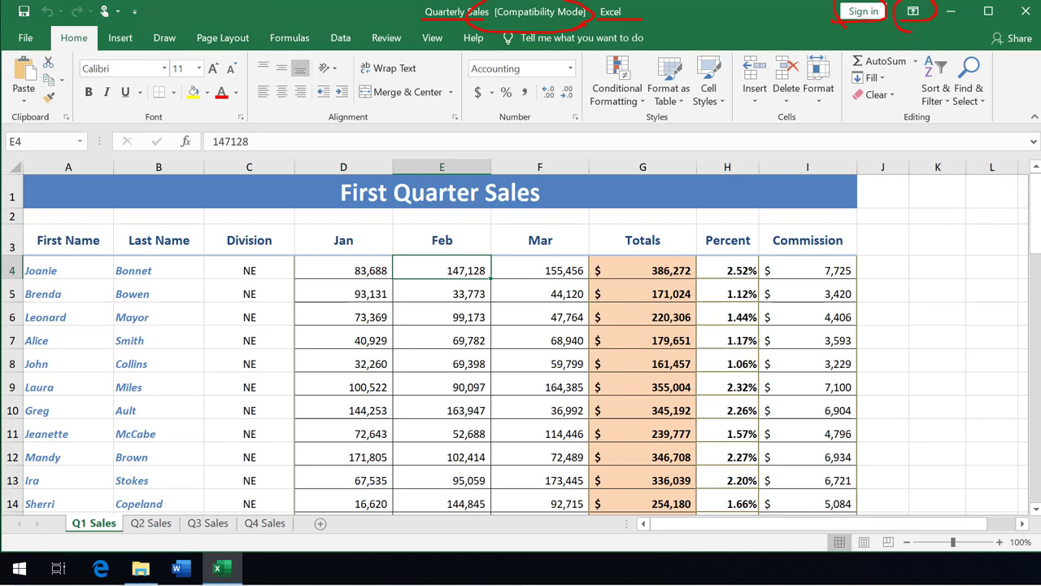
# Step: Show the ribbon display choices: Auto-hide Ribbon, Show Tabs, and Show Tabs and Commands
pyautogui.click(915, 11)
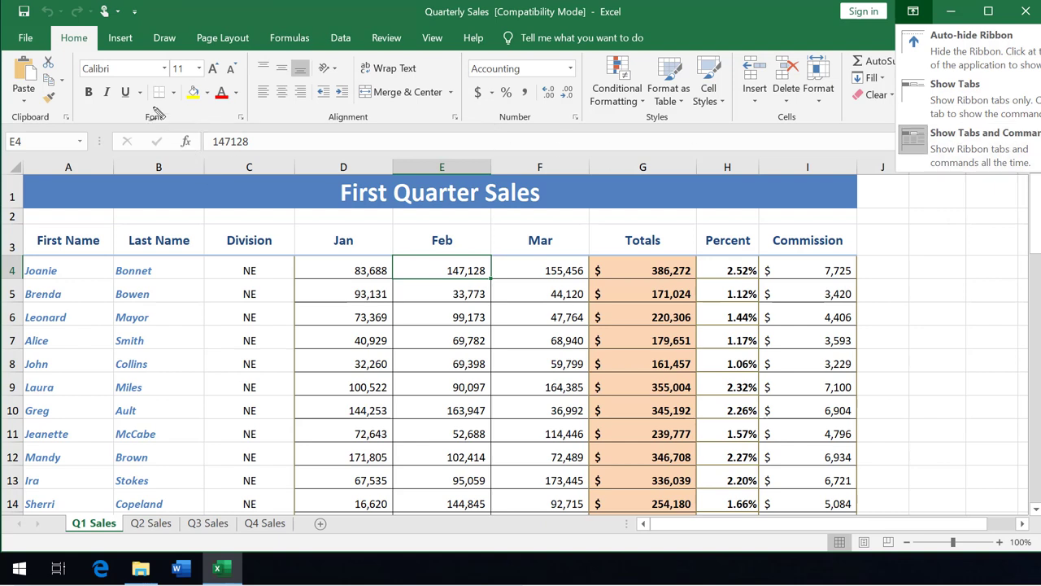
pyautogui.moveTo(156, 80); pyautogui.dragTo(411, 95)
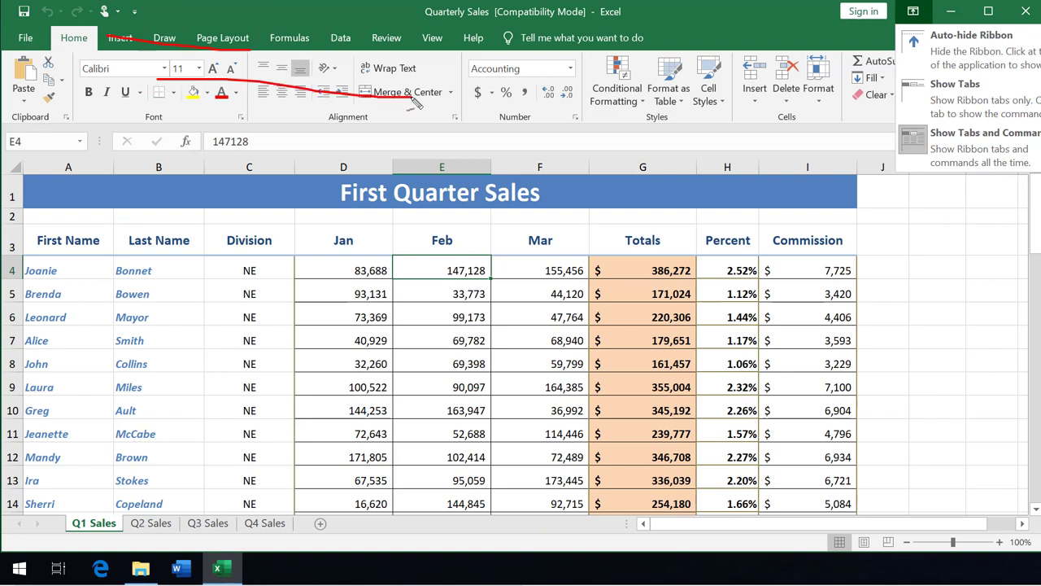
pyautogui.moveTo(911, 101); pyautogui.dragTo(976, 101)
pyautogui.moveTo(370, 38); pyautogui.dragTo(445, 37)
pyautogui.moveTo(617, 81); pyautogui.dragTo(514, 135)
pyautogui.moveTo(541, 57); pyautogui.dragTo(628, 150)
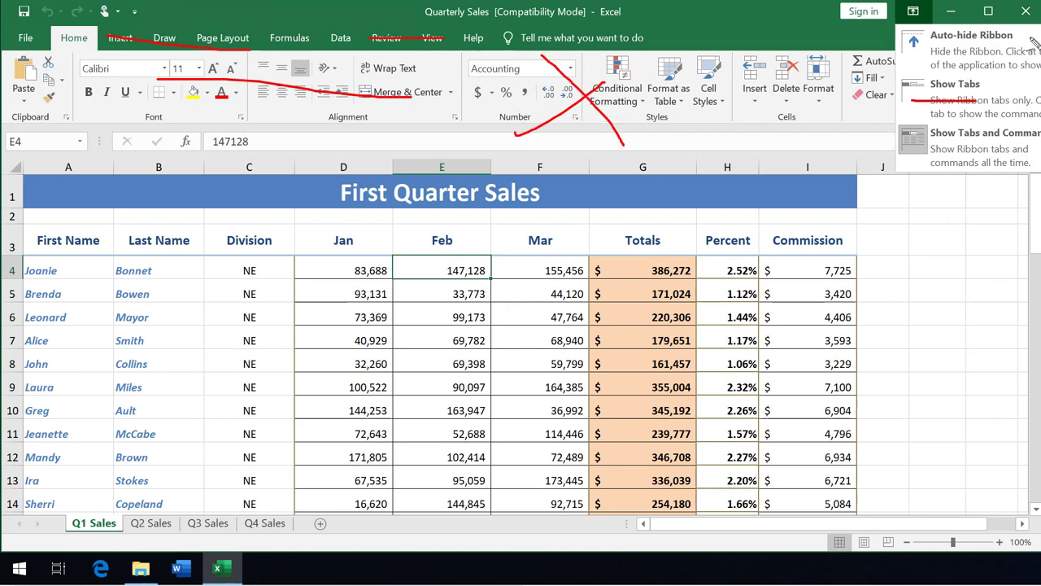
pyautogui.moveTo(930, 50); pyautogui.dragTo(990, 47)
pyautogui.moveTo(542, 127); pyautogui.dragTo(578, 113)
pyautogui.moveTo(118, 209); pyautogui.dragTo(735, 203)
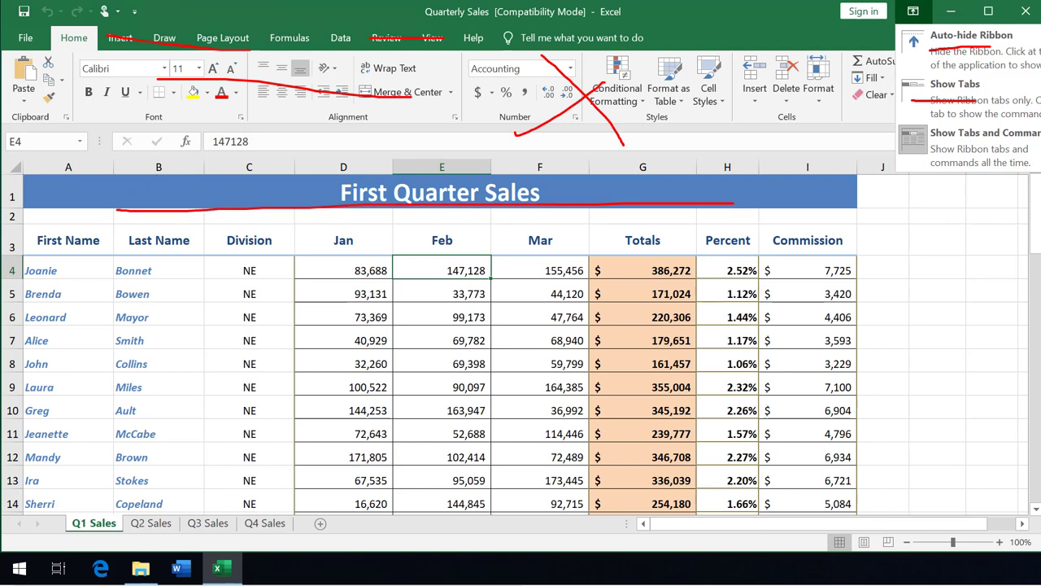
pyautogui.press('Escape')
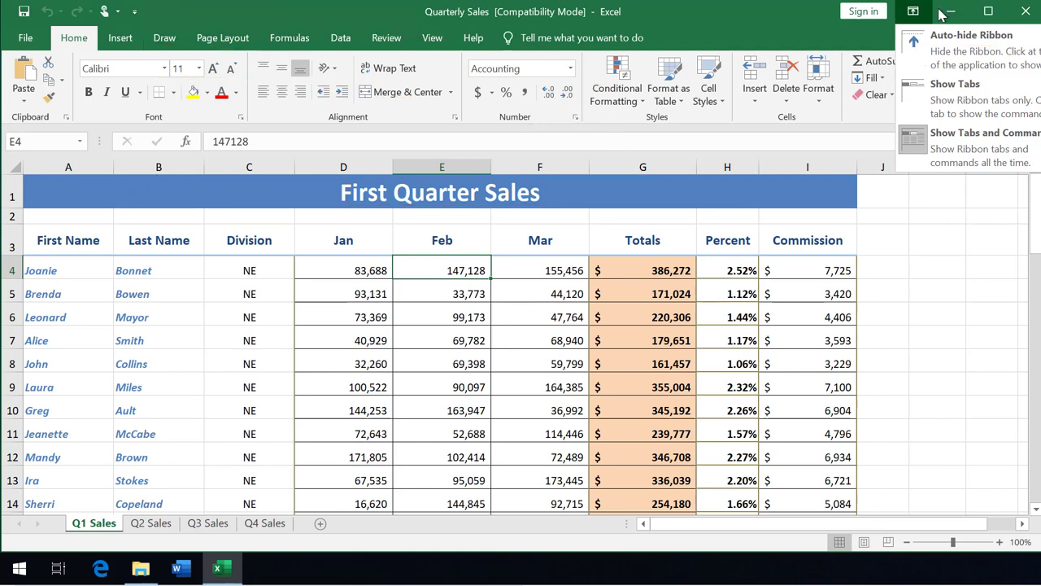
# Step: Close the ribbon display choices and underline Share, row 4's Jan and Feb values, and the Q1 Sales tab
pyautogui.click(912, 13)
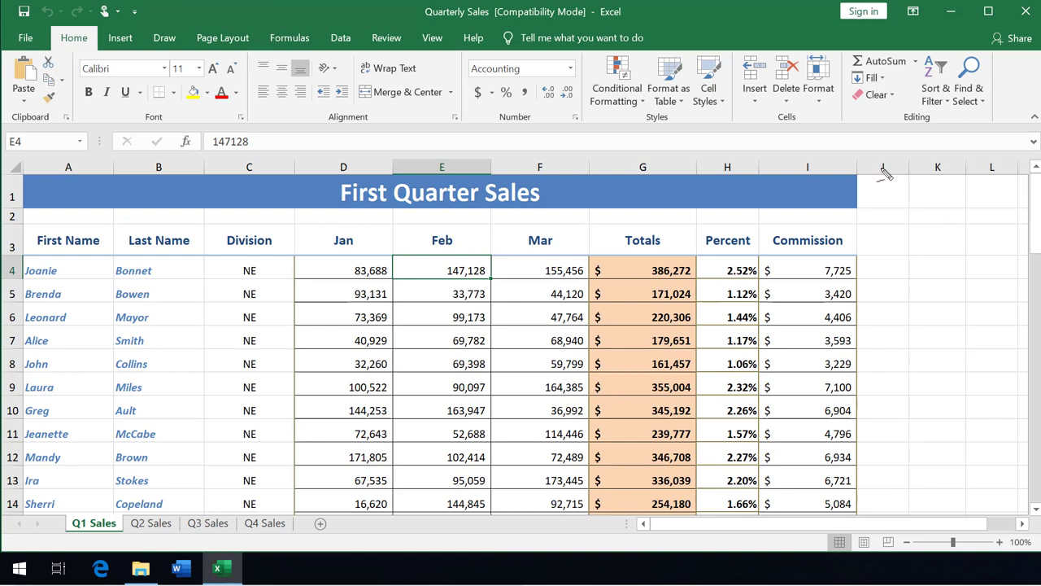
pyautogui.moveTo(991, 47)
pyautogui.mouseDown()
pyautogui.moveTo(1040, 47)
pyautogui.moveTo(979, 51)
pyautogui.mouseUp()
pyautogui.moveTo(324, 264); pyautogui.dragTo(472, 264)
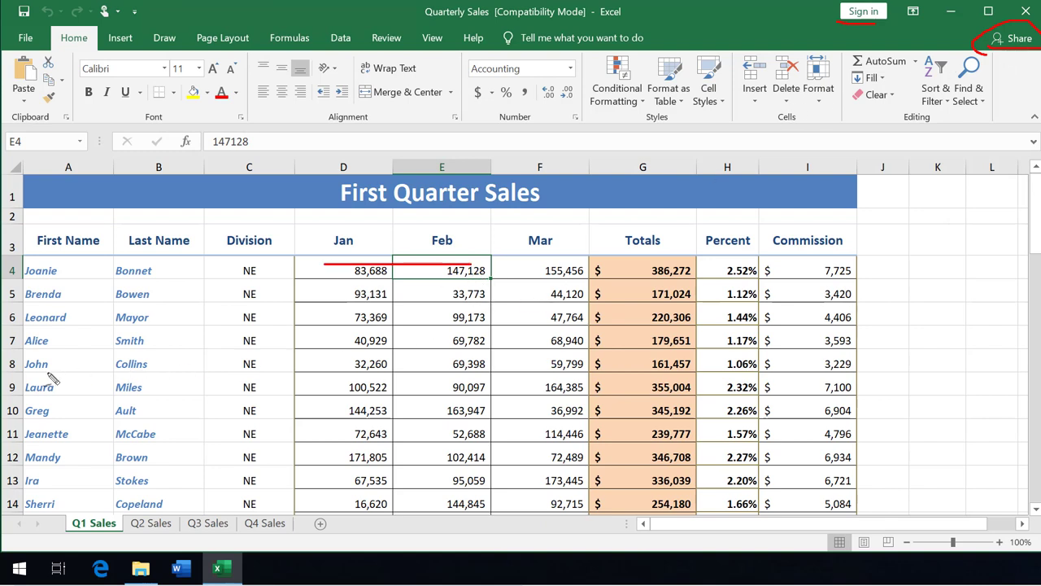
pyautogui.moveTo(72, 530); pyautogui.dragTo(171, 532)
# Step: Mark the Save and Redo Quick Access shortcuts in ink, then erase all annotations
pyautogui.moveTo(14, 16); pyautogui.dragTo(31, 17)
pyautogui.moveTo(78, 8)
pyautogui.mouseDown()
pyautogui.moveTo(75, 21)
pyautogui.moveTo(114, 16)
pyautogui.mouseUp()
pyautogui.press('Escape')
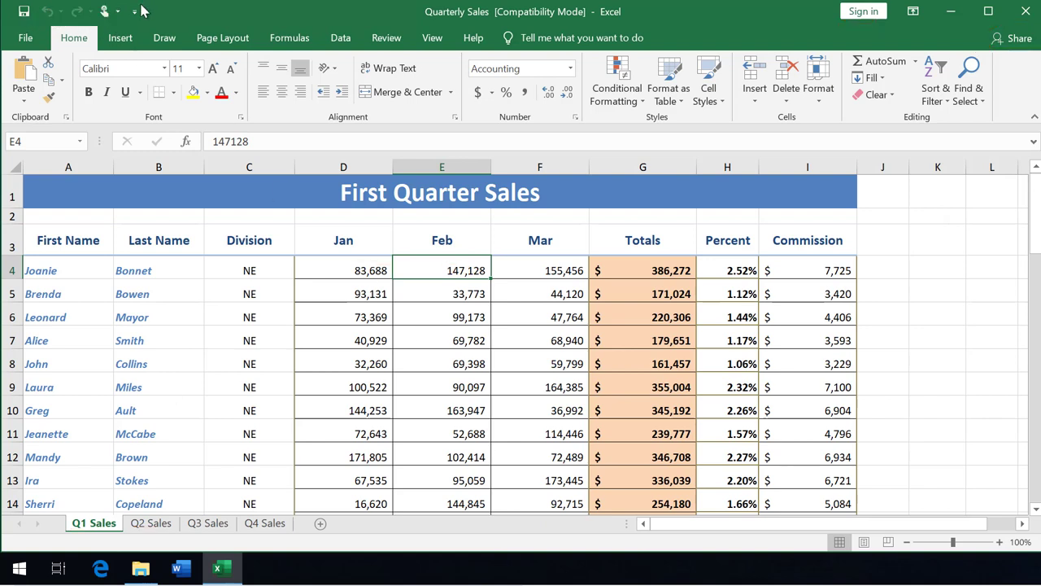
# Step: Add New to the Quick Access Toolbar and switch the ribbon to Touch spacing
pyautogui.click(134, 11)
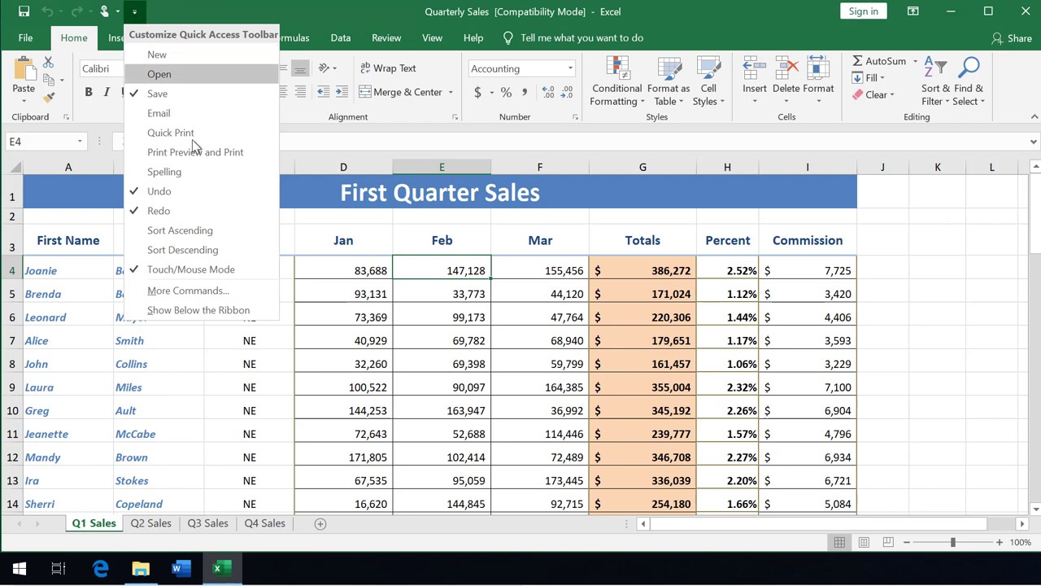
pyautogui.click(155, 56)
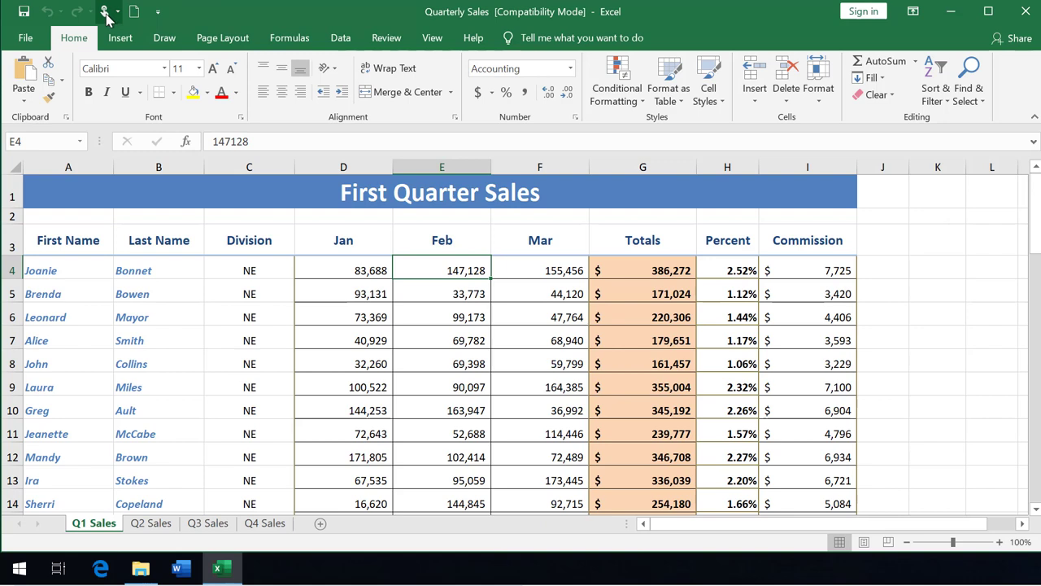
pyautogui.click(107, 15)
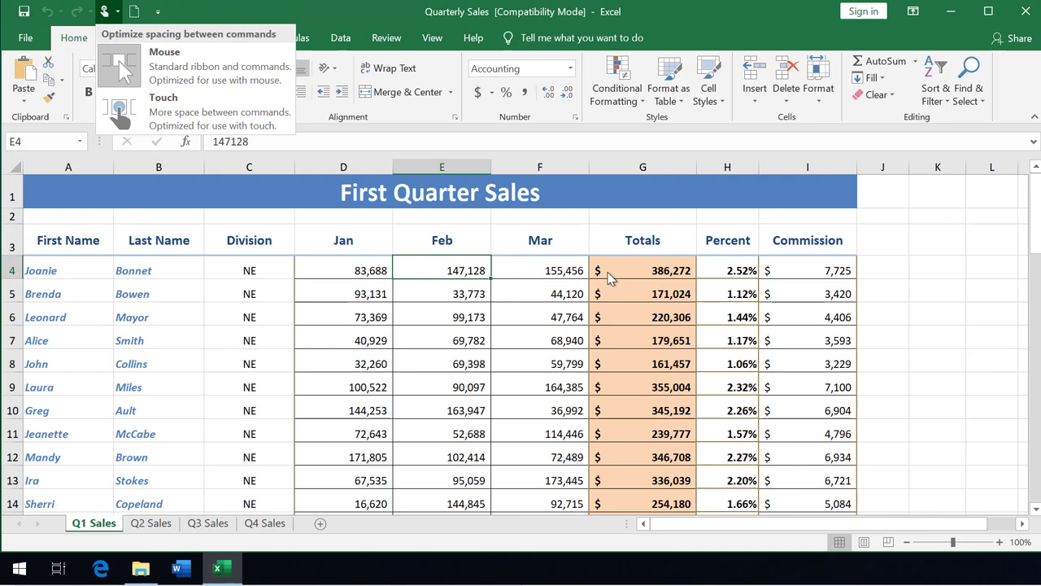
pyautogui.click(162, 111)
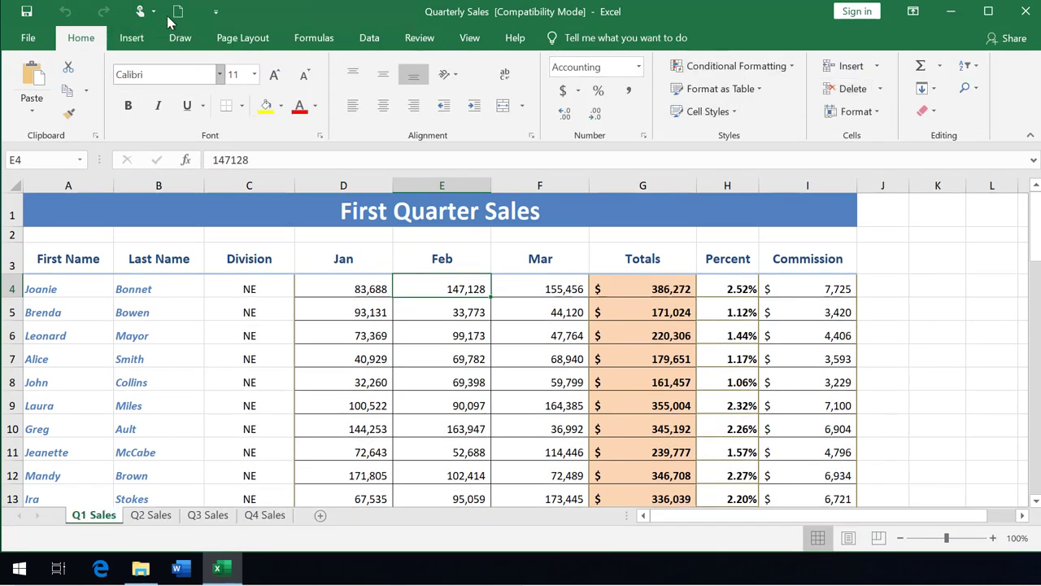
# Step: Return the ribbon to Mouse spacing
pyautogui.click(143, 11)
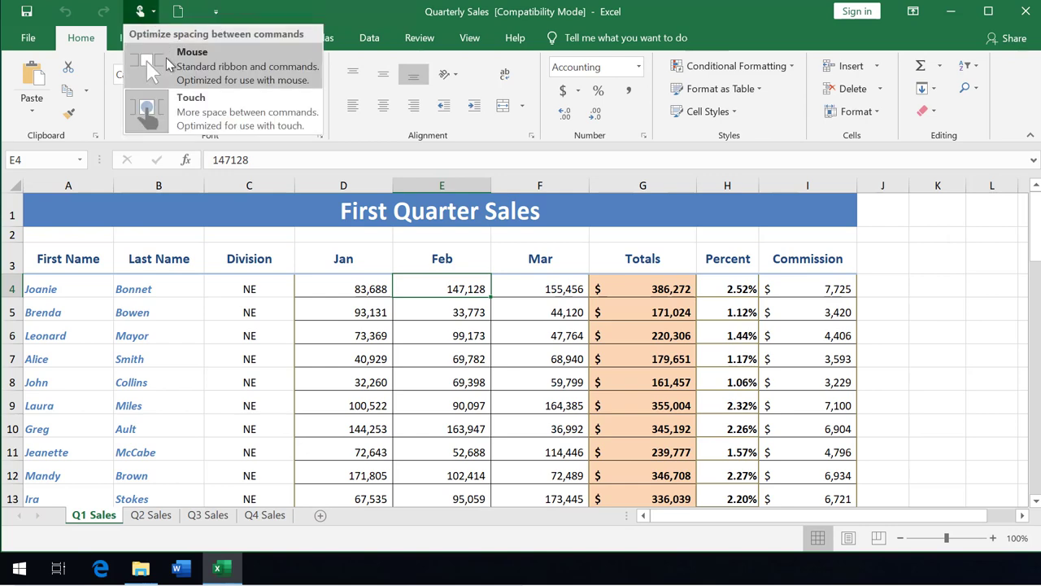
pyautogui.click(166, 64)
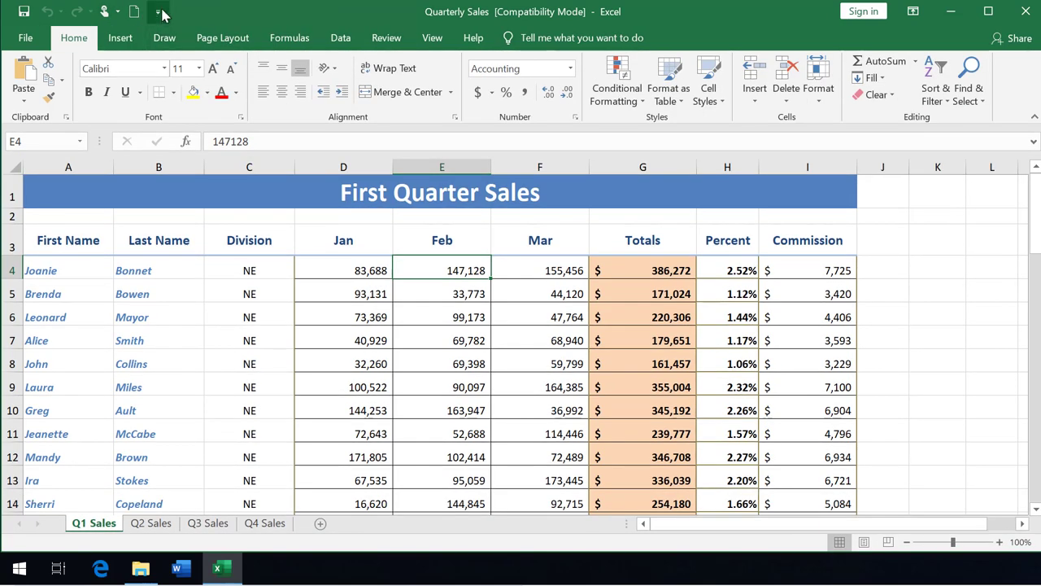
pyautogui.click(159, 11)
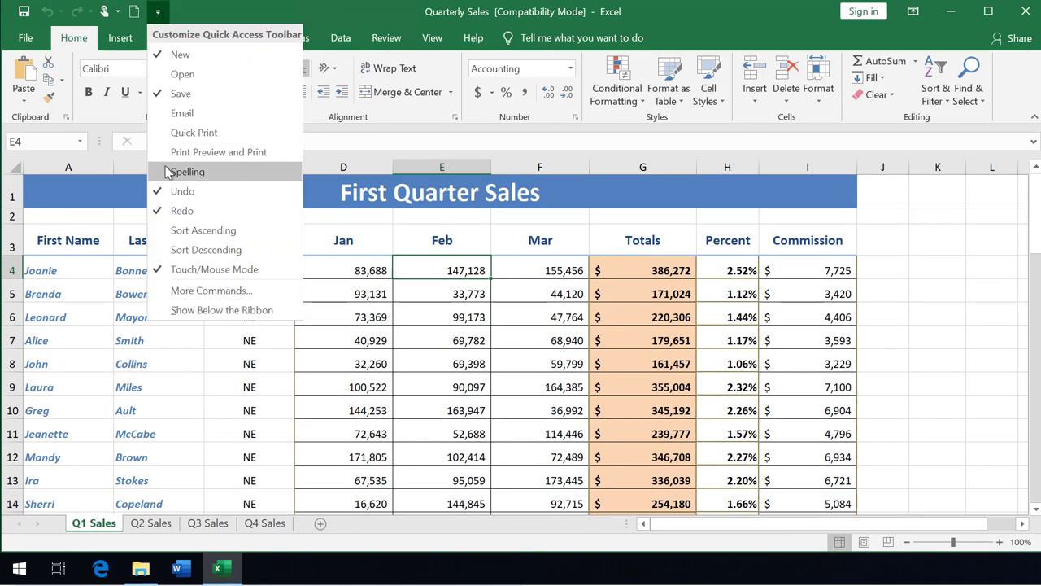
# Step: Add Open to the Quick Access Toolbar and take Undo and Redo off it
pyautogui.click(179, 74)
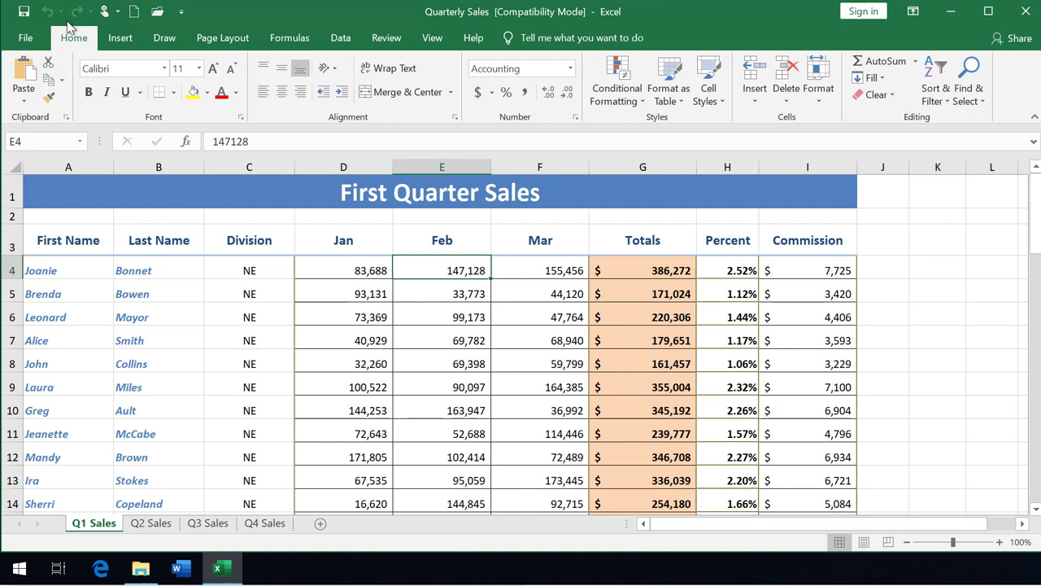
pyautogui.click(180, 12)
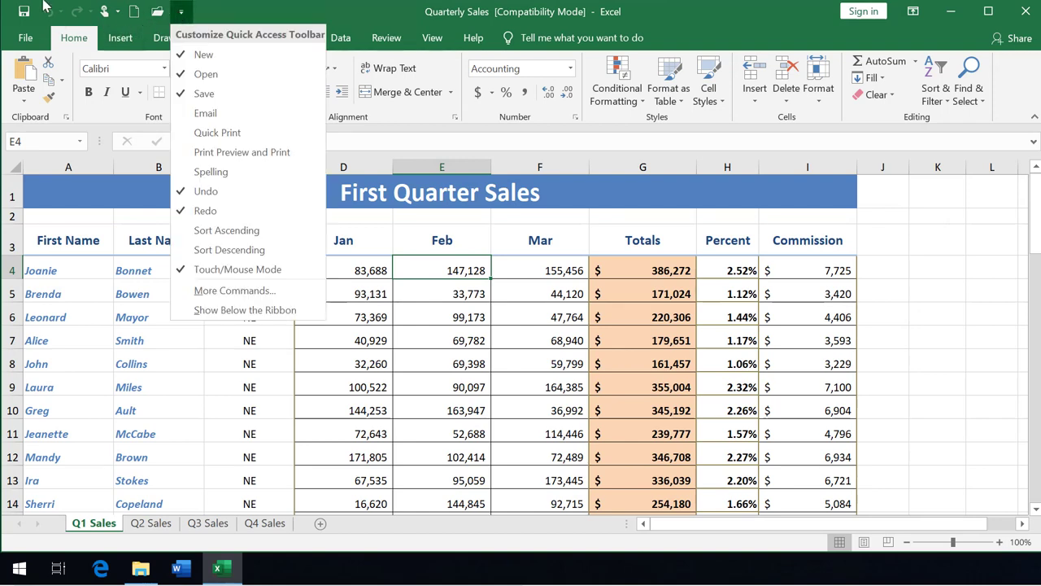
pyautogui.click(205, 191)
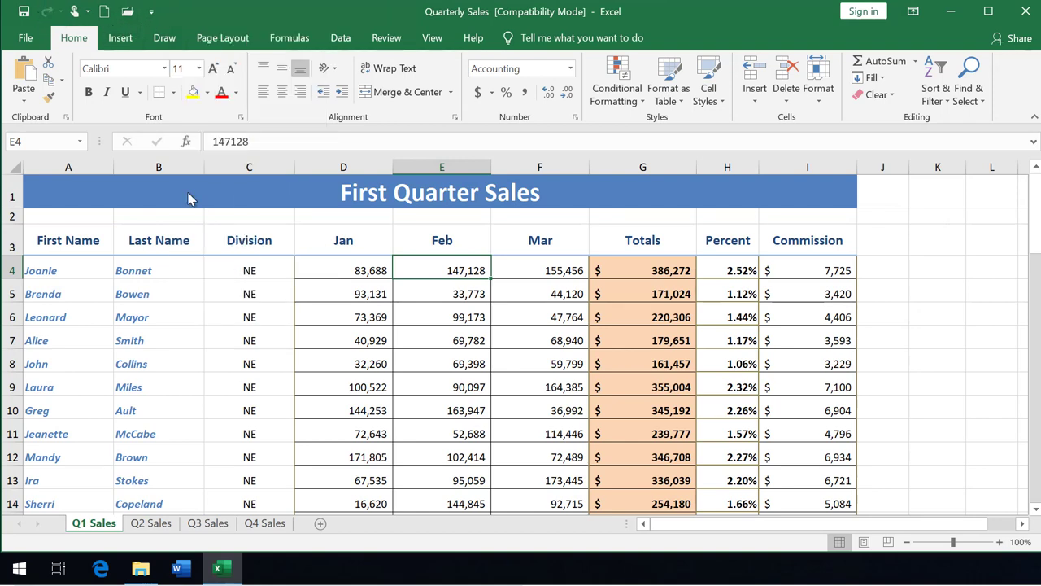
pyautogui.click(151, 12)
pyautogui.click(174, 209)
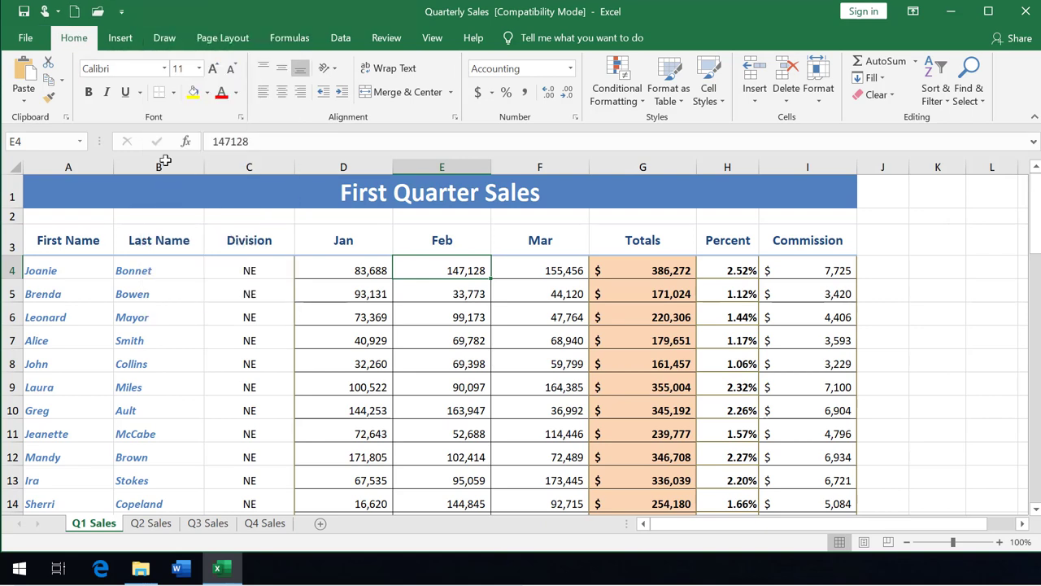
# Step: Put Undo and Redo back on the Quick Access Toolbar
pyautogui.click(121, 12)
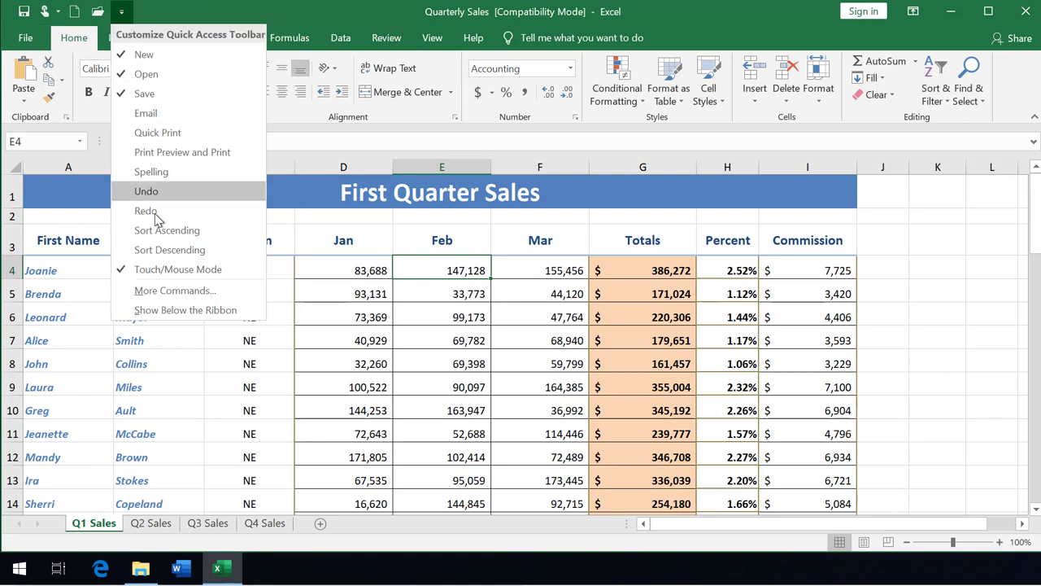
pyautogui.click(151, 191)
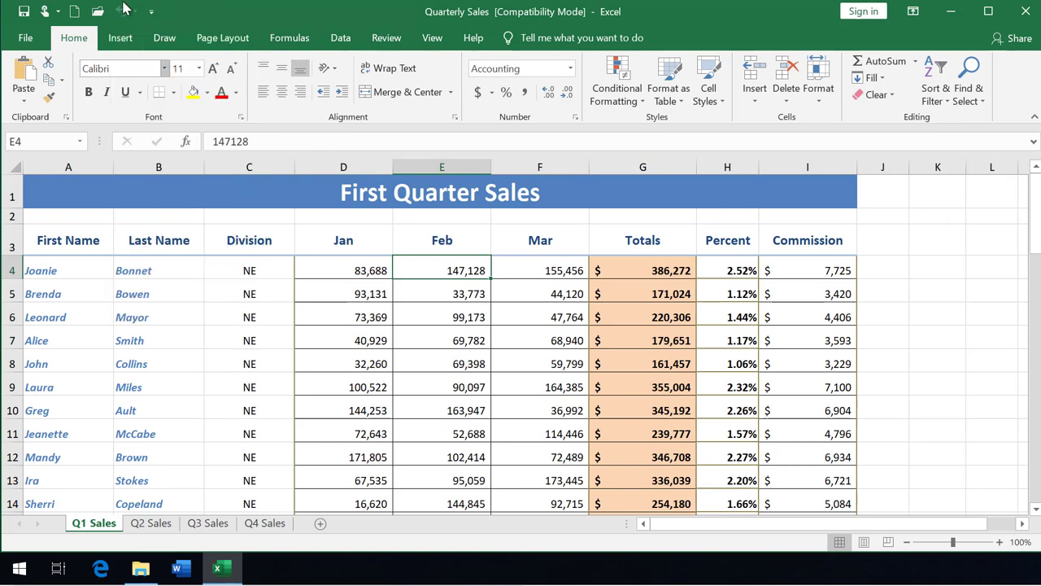
pyautogui.click(152, 11)
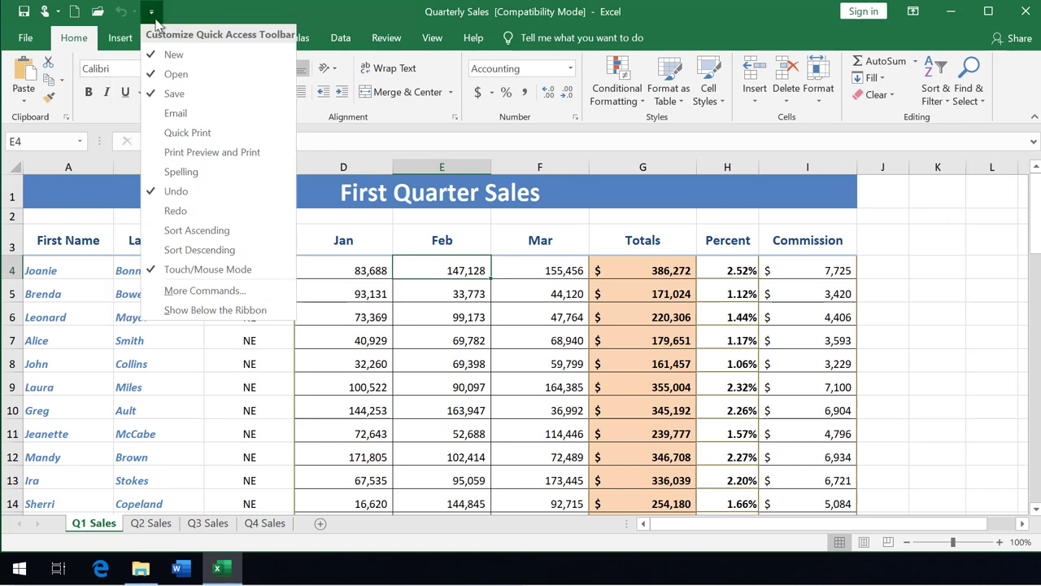
pyautogui.click(166, 209)
pyautogui.click(180, 12)
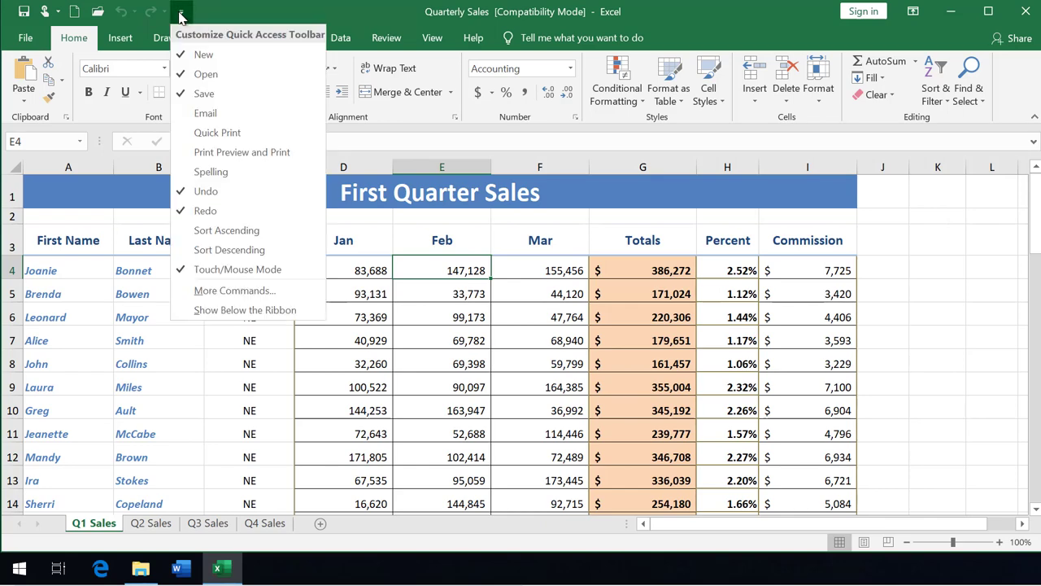
# Step: In Excel Options' Quick Access Toolbar page, add Save As from Popular Commands
pyautogui.click(231, 293)
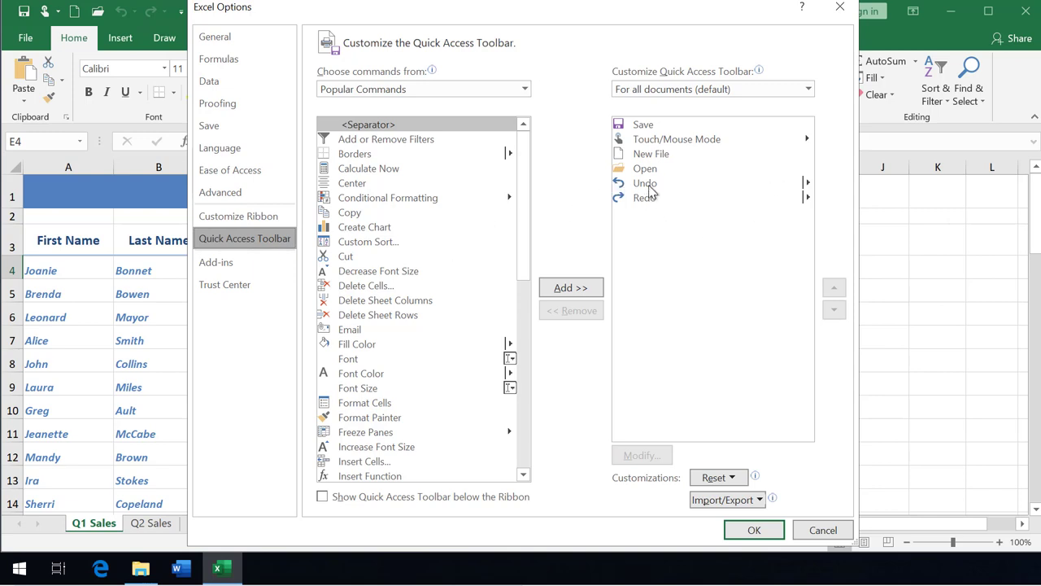
pyautogui.click(649, 185)
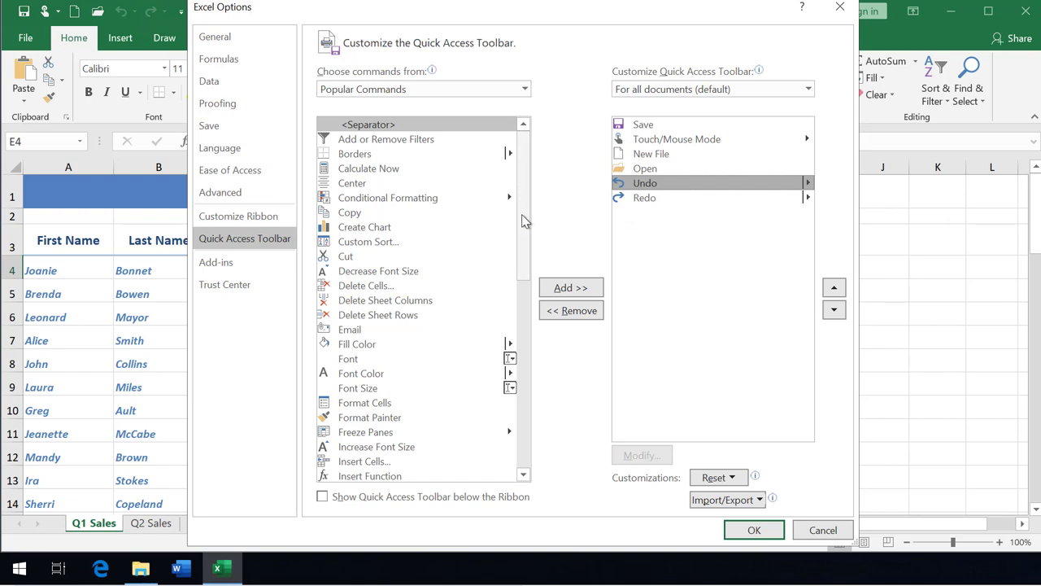
pyautogui.moveTo(528, 268); pyautogui.dragTo(531, 443)
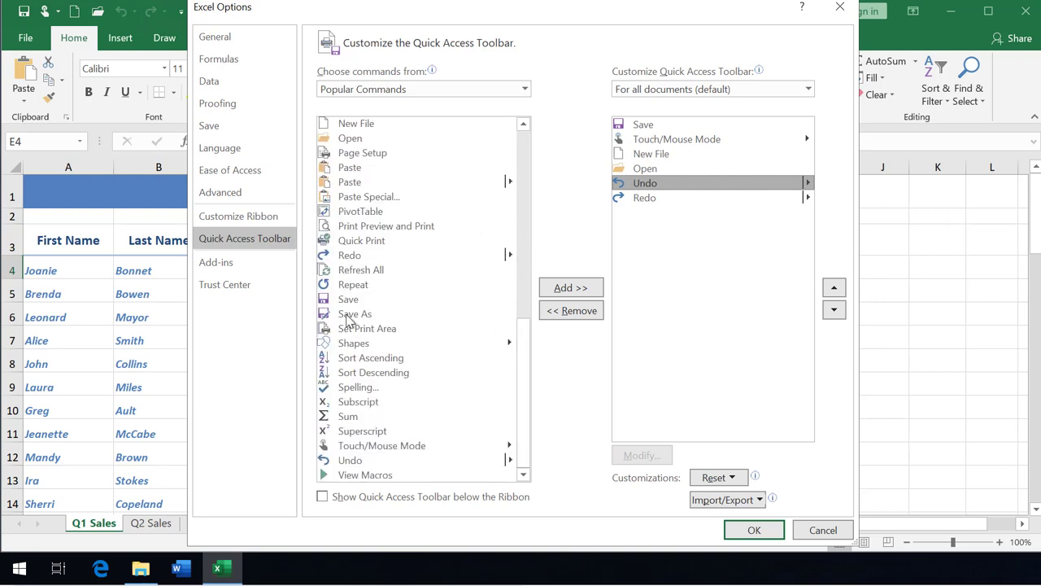
pyautogui.click(348, 315)
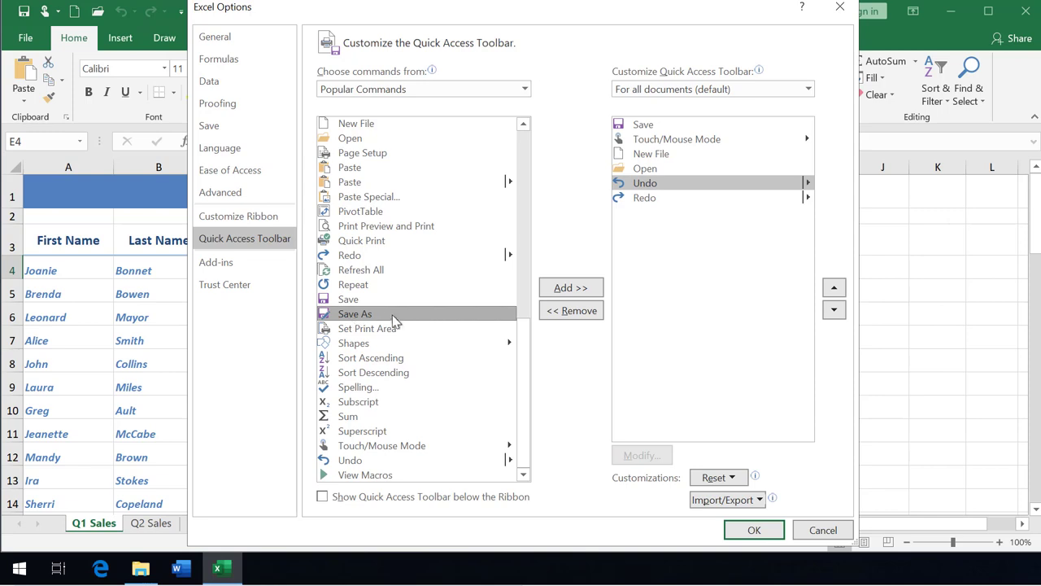
pyautogui.doubleClick(343, 317)
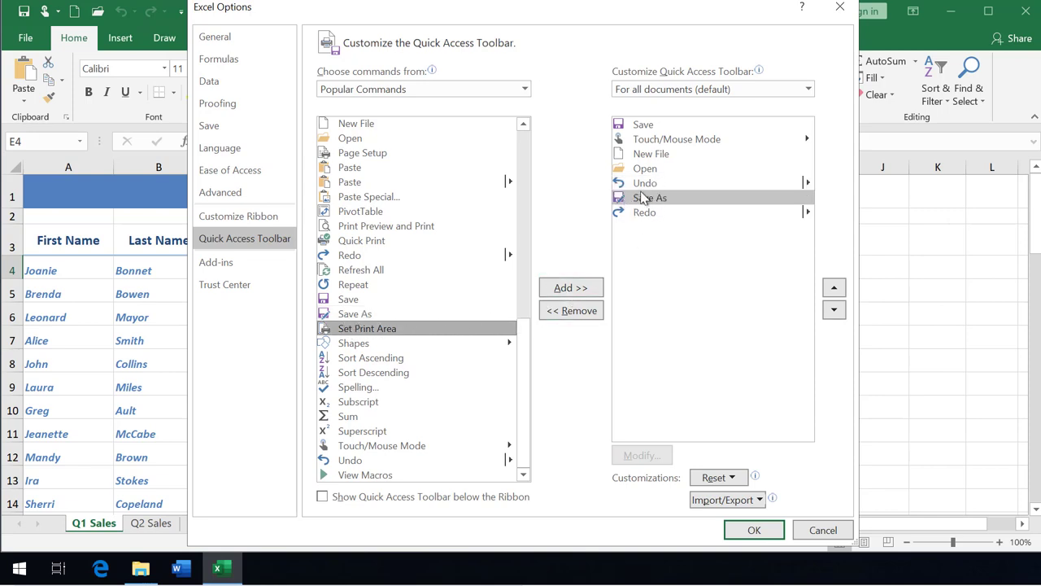
pyautogui.click(684, 185)
pyautogui.click(657, 201)
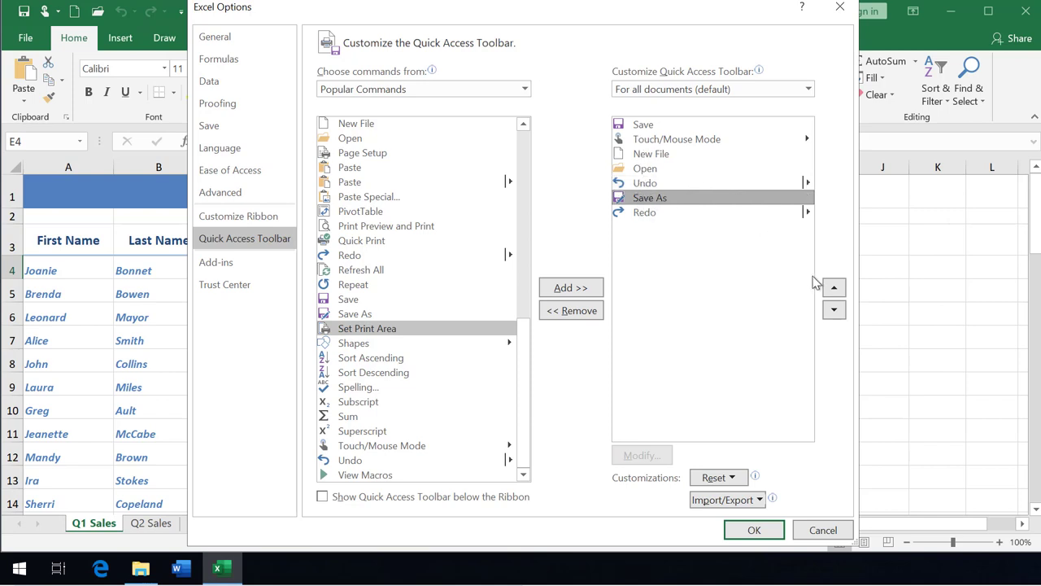
# Step: Move Save As up four places to sit directly after Save, and apply with OK
pyautogui.click(833, 288)
pyautogui.click(834, 288)
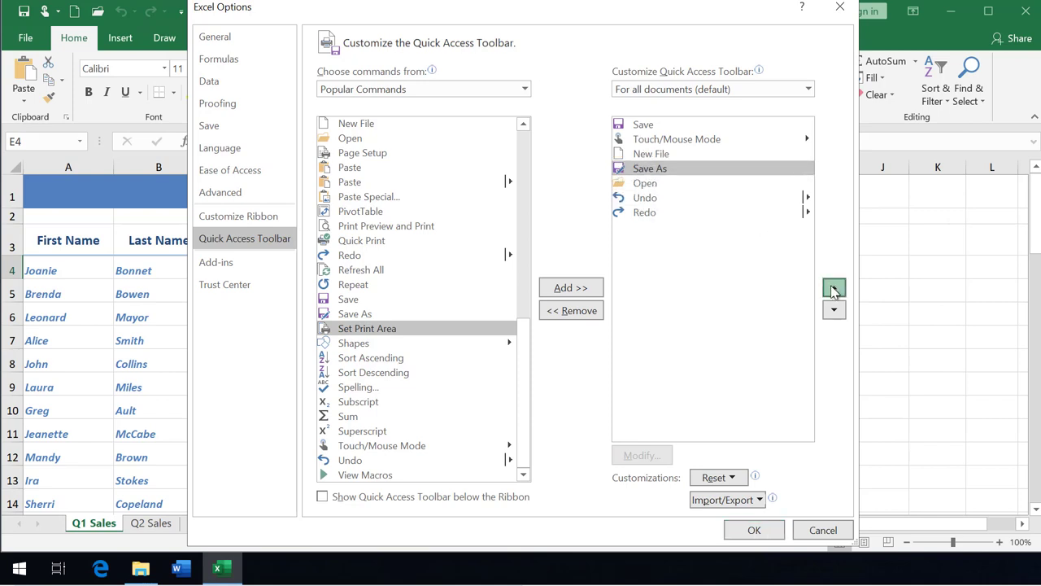
pyautogui.click(833, 288)
pyautogui.click(832, 288)
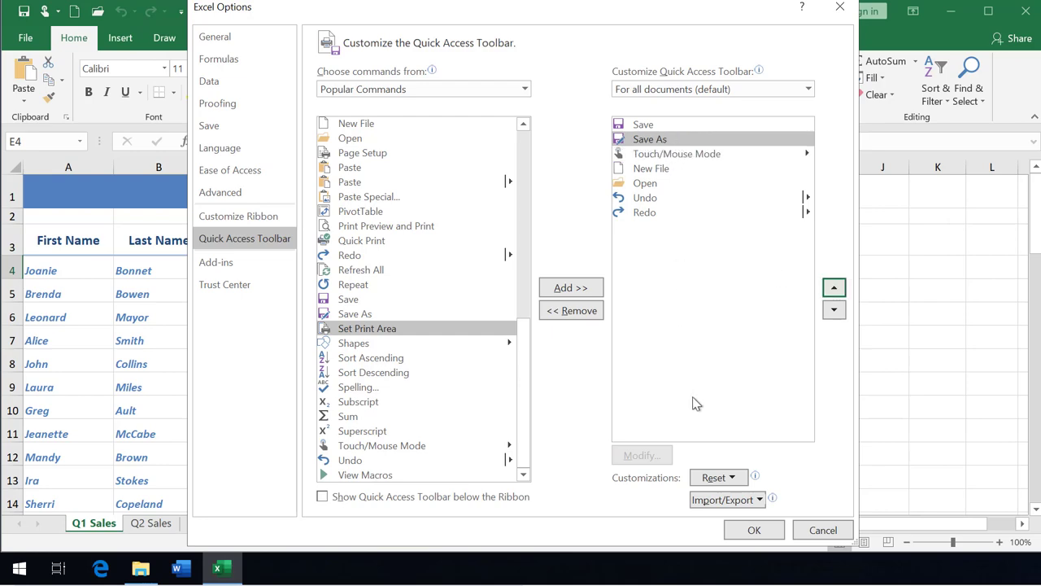
pyautogui.click(752, 530)
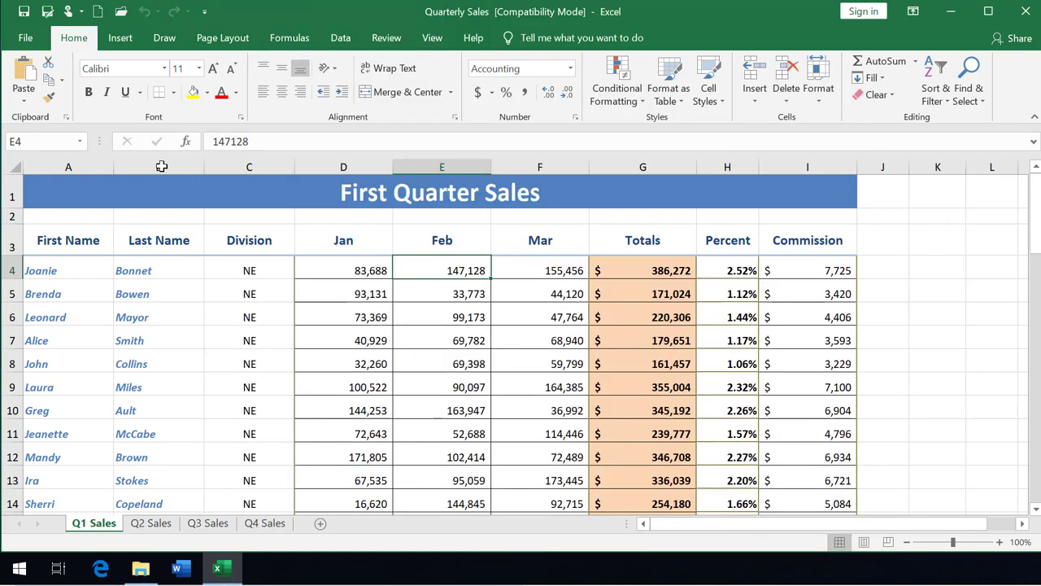
pyautogui.click(48, 12)
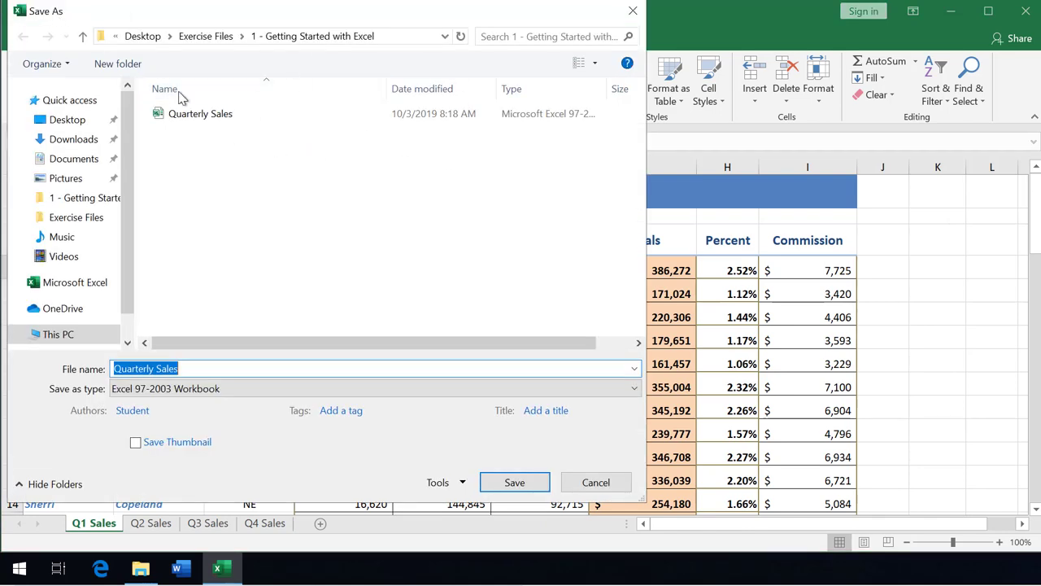
pyautogui.moveTo(52, 12)
pyautogui.mouseDown()
pyautogui.moveTo(238, 112)
pyautogui.moveTo(248, 52)
pyautogui.mouseUp()
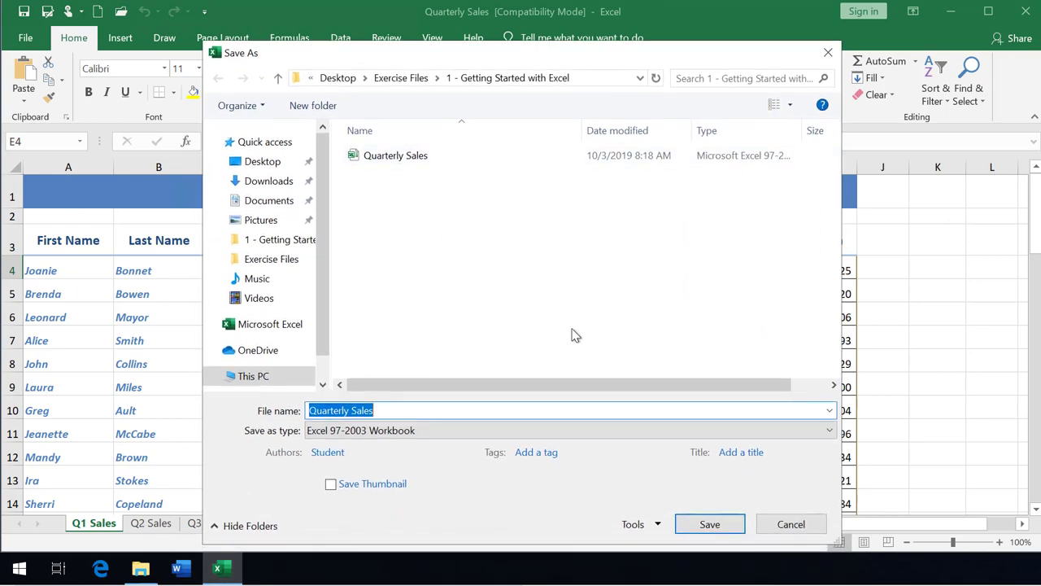
pyautogui.click(809, 524)
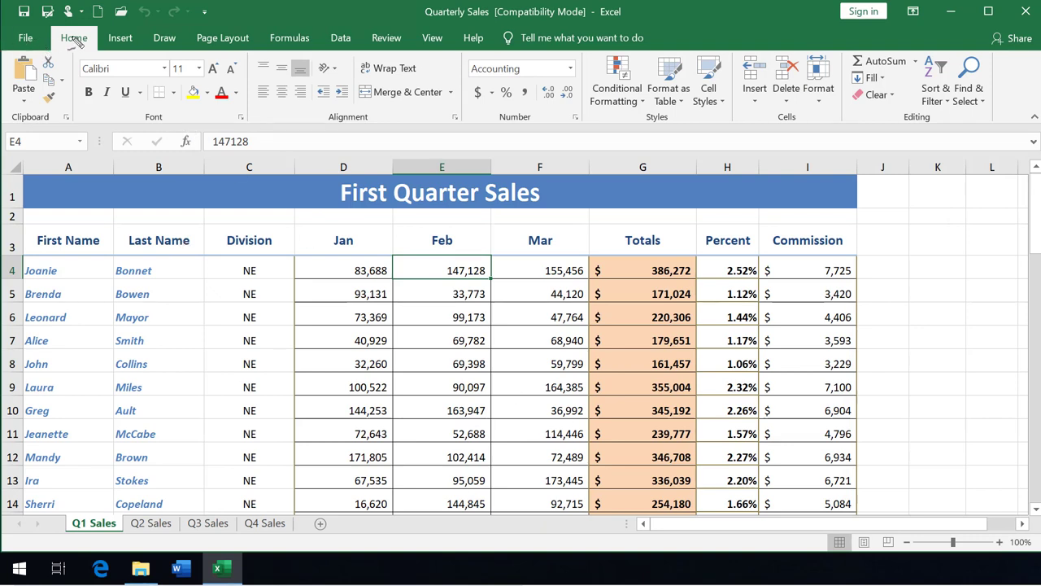
pyautogui.moveTo(65, 38); pyautogui.dragTo(133, 38)
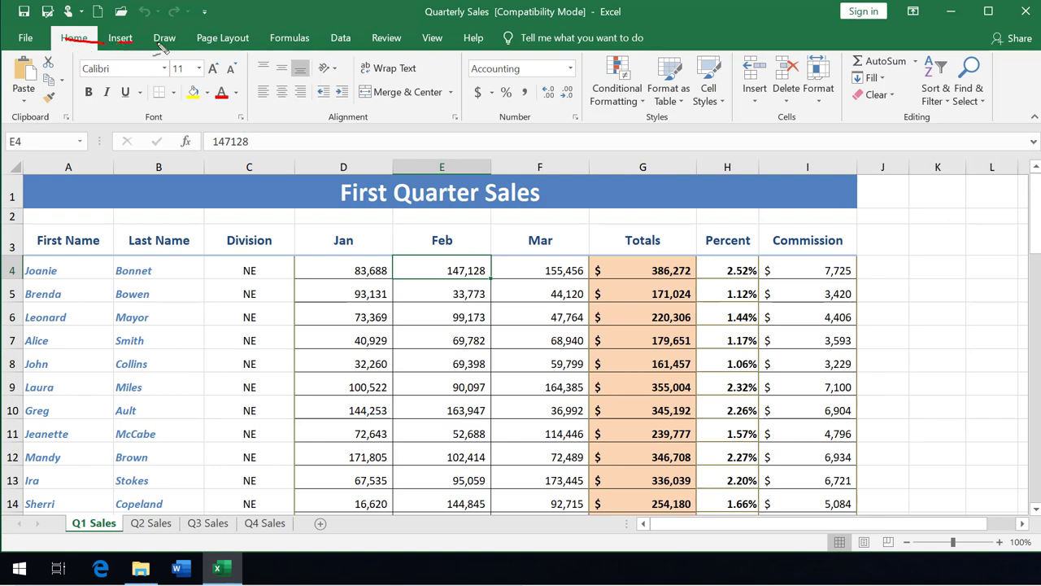
pyautogui.moveTo(215, 40); pyautogui.dragTo(230, 39)
pyautogui.moveTo(73, 29); pyautogui.dragTo(71, 42)
pyautogui.moveTo(30, 97)
pyautogui.mouseDown()
pyautogui.moveTo(720, 91)
pyautogui.moveTo(958, 71)
pyautogui.mouseUp()
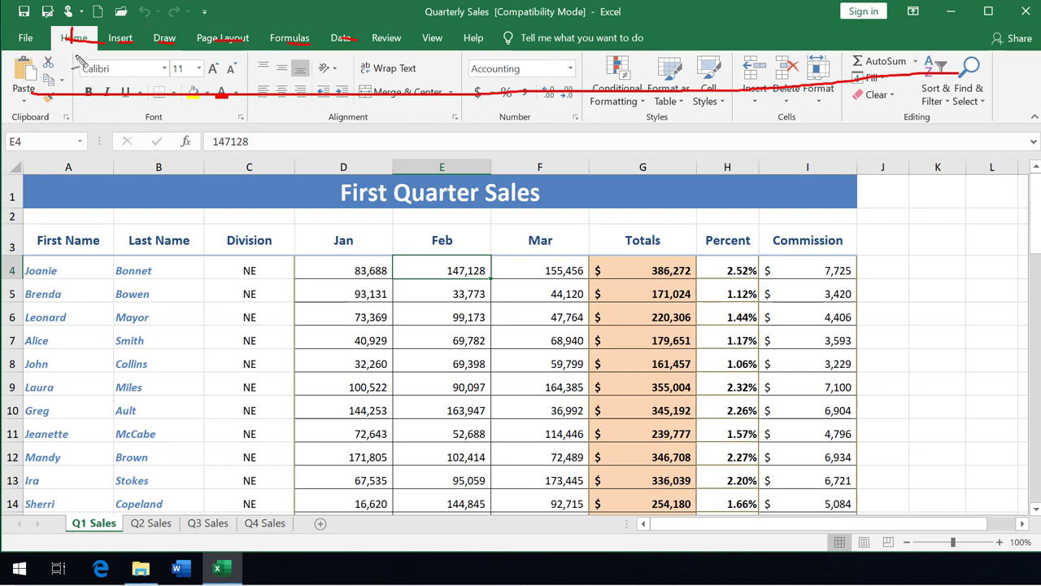
pyautogui.moveTo(73, 54); pyautogui.dragTo(75, 139)
pyautogui.moveTo(248, 52); pyautogui.dragTo(249, 130)
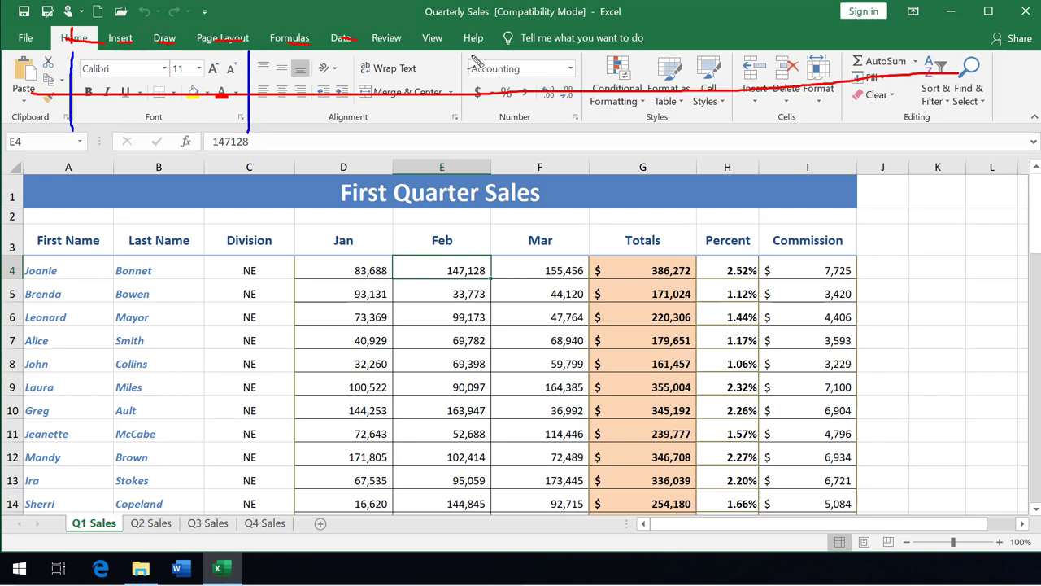
pyautogui.moveTo(463, 51); pyautogui.dragTo(454, 129)
pyautogui.moveTo(595, 45); pyautogui.dragTo(581, 129)
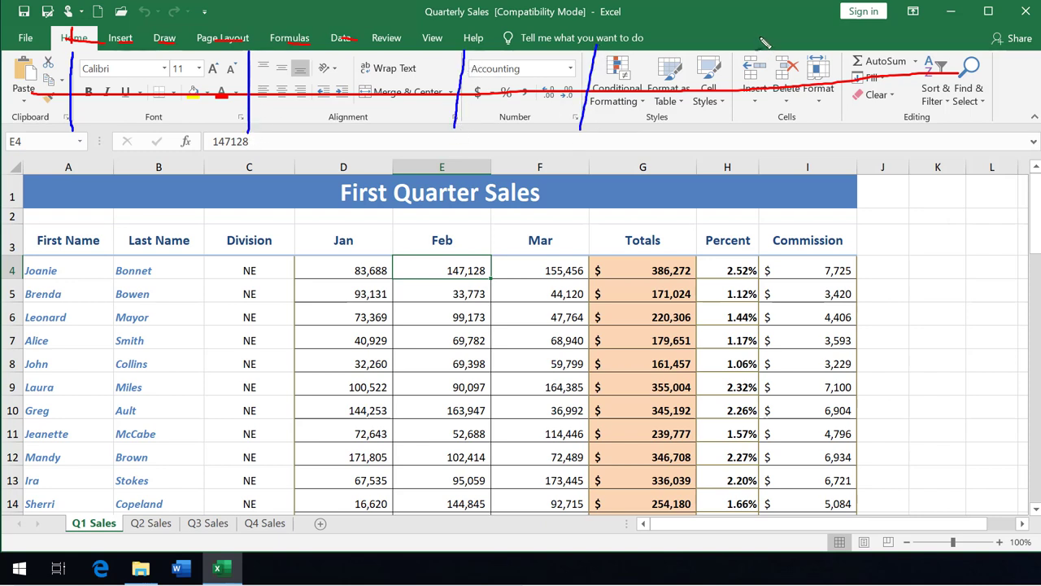
pyautogui.moveTo(760, 36); pyautogui.dragTo(750, 174)
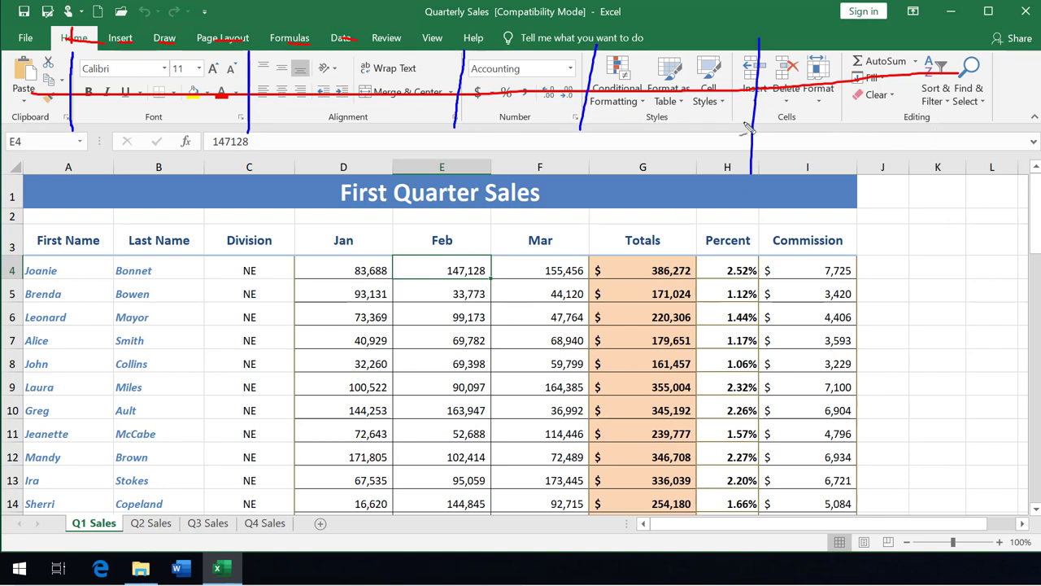
pyautogui.moveTo(901, 124); pyautogui.dragTo(938, 126)
pyautogui.moveTo(873, 101); pyautogui.dragTo(913, 47)
pyautogui.press('Escape')
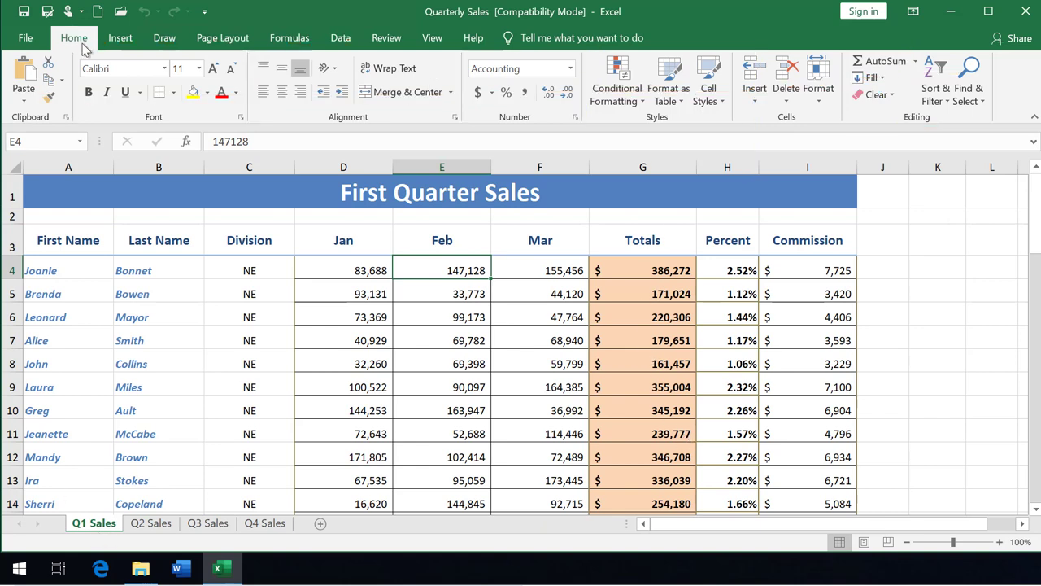
# Step: Browse the Insert, Draw, Page Layout, Formulas and Data tabs, dismiss the import tip, then show Review
pyautogui.click(112, 42)
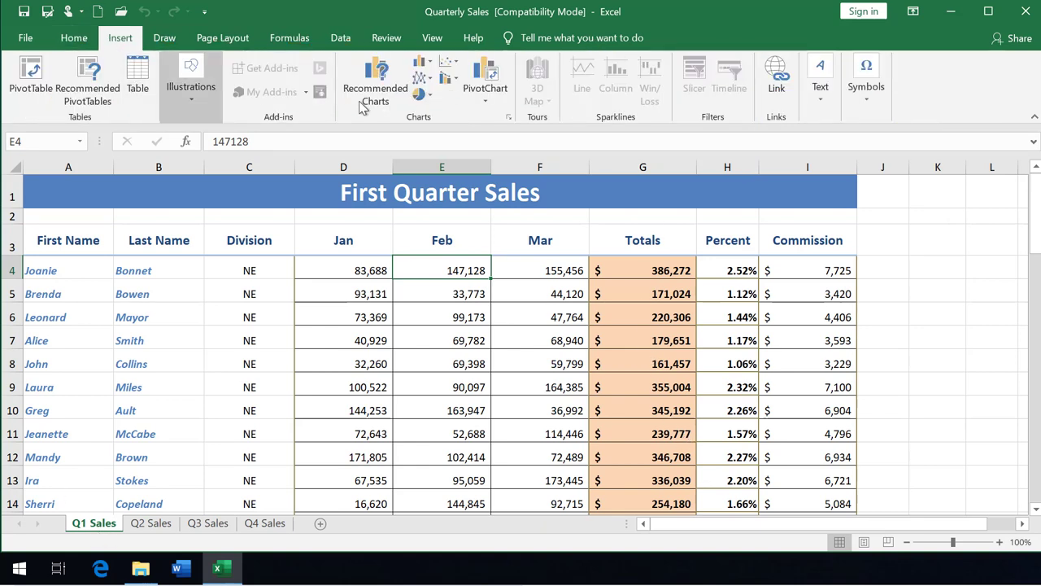
pyautogui.click(164, 37)
pyautogui.click(220, 42)
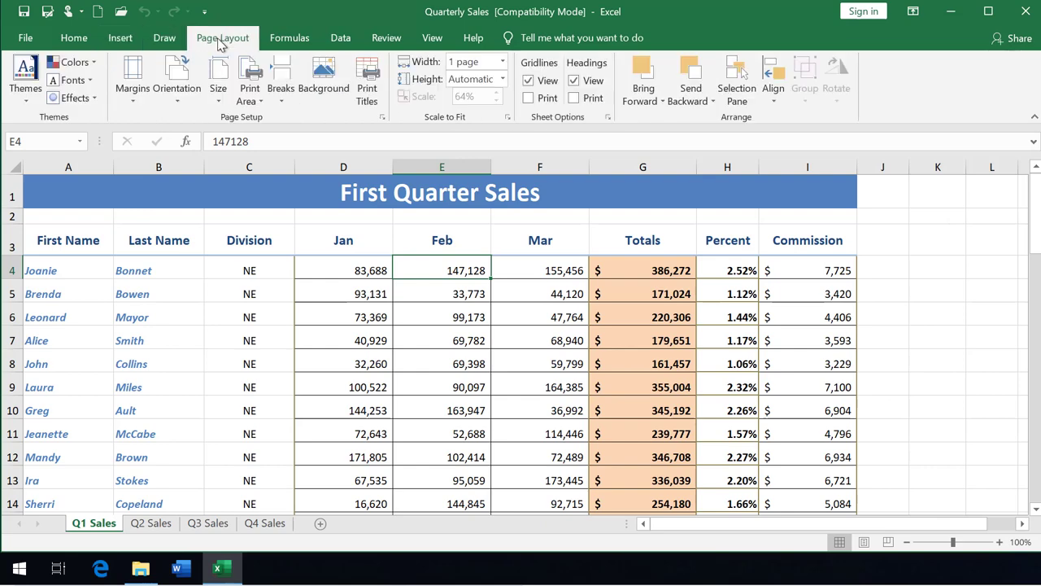
pyautogui.click(288, 41)
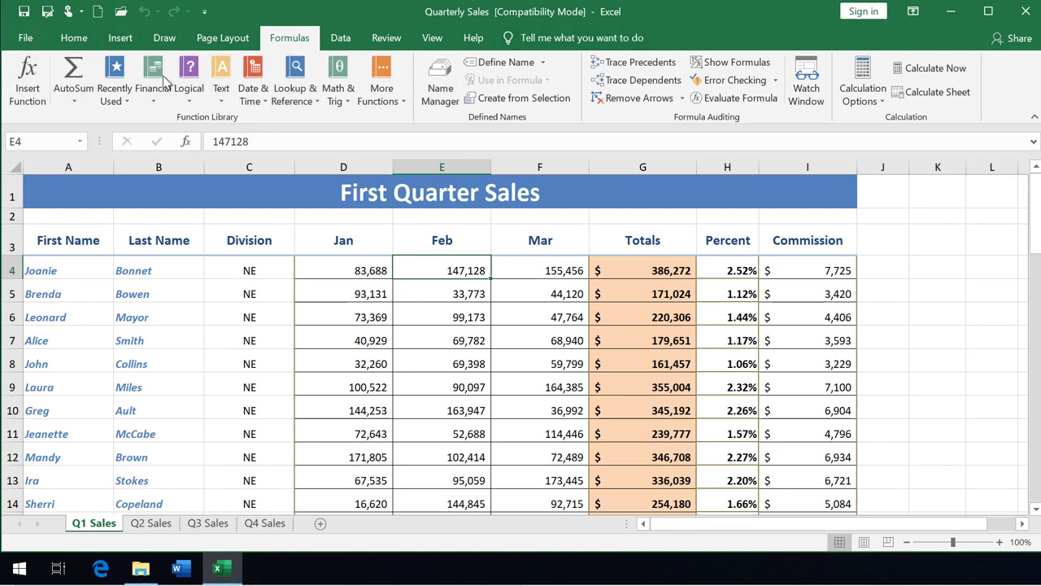
pyautogui.click(342, 39)
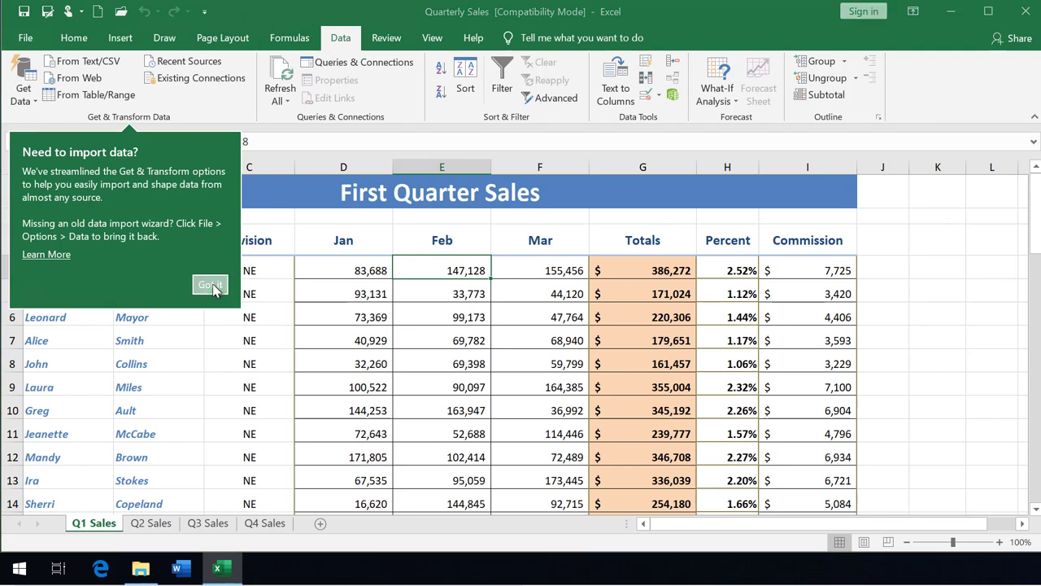
pyautogui.click(212, 285)
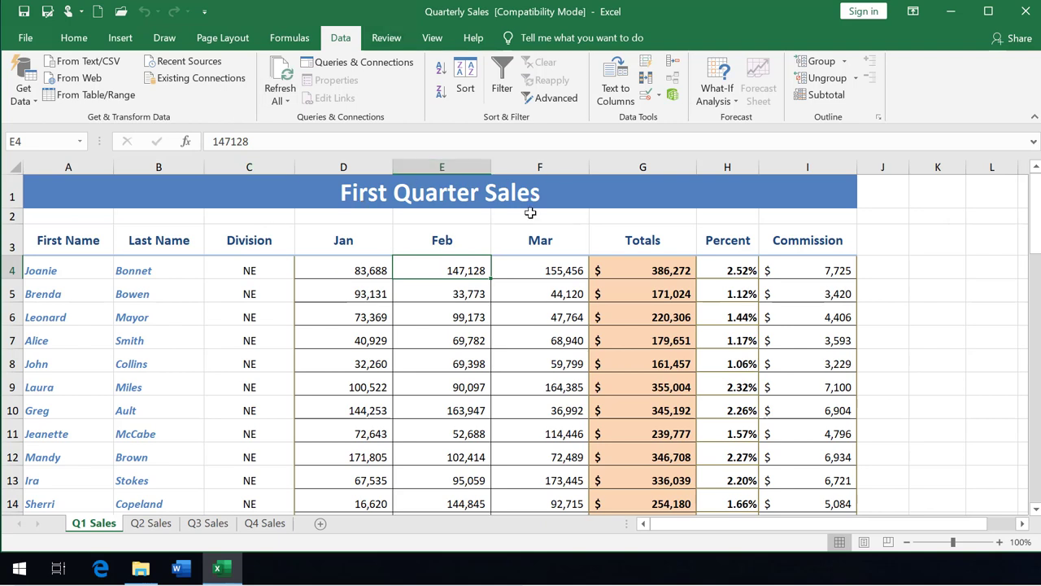
pyautogui.click(388, 42)
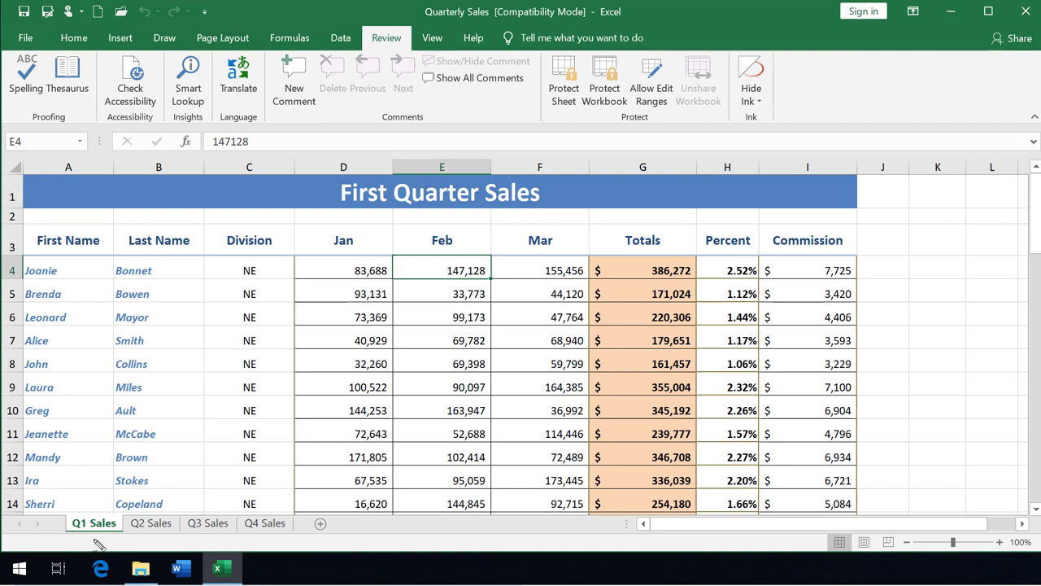
# Step: Mark the worksheet tab names and the Q2 Sales tab in red ink, then erase it
pyautogui.moveTo(57, 541); pyautogui.dragTo(155, 537)
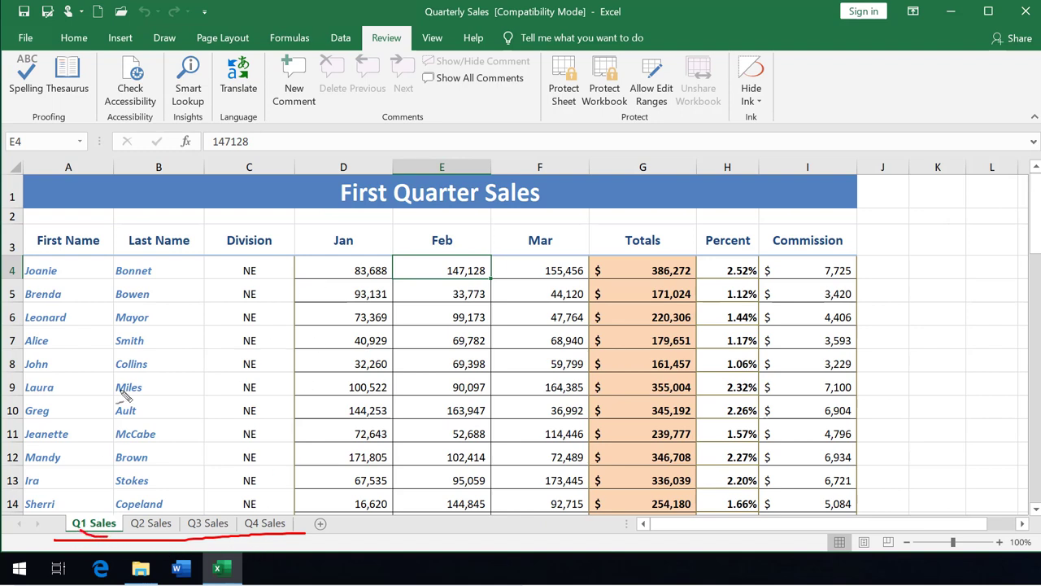
pyautogui.moveTo(120, 297); pyautogui.dragTo(104, 411)
pyautogui.moveTo(140, 514)
pyautogui.mouseDown()
pyautogui.moveTo(171, 529)
pyautogui.moveTo(286, 529)
pyautogui.mouseUp()
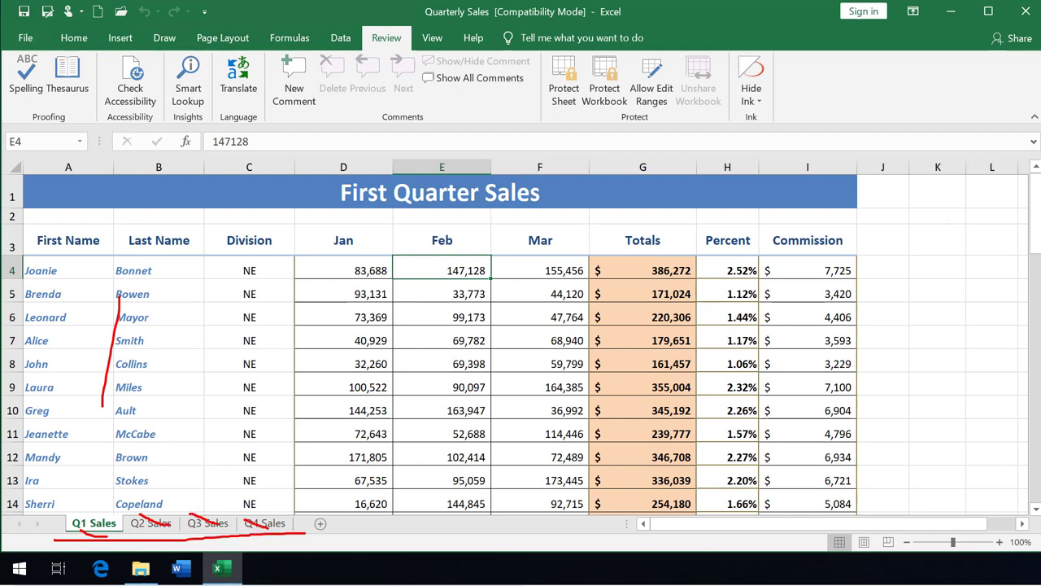
pyautogui.press('Escape')
# Step: Step through the Q2 Sales and Q3 Sales sheets to Q4 Sales
pyautogui.click(151, 523)
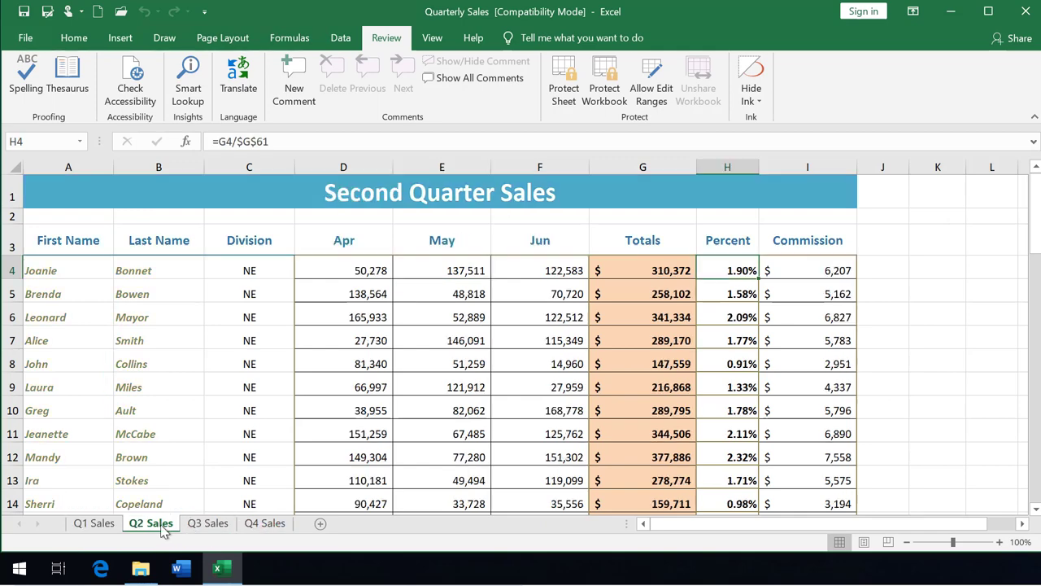
pyautogui.click(207, 523)
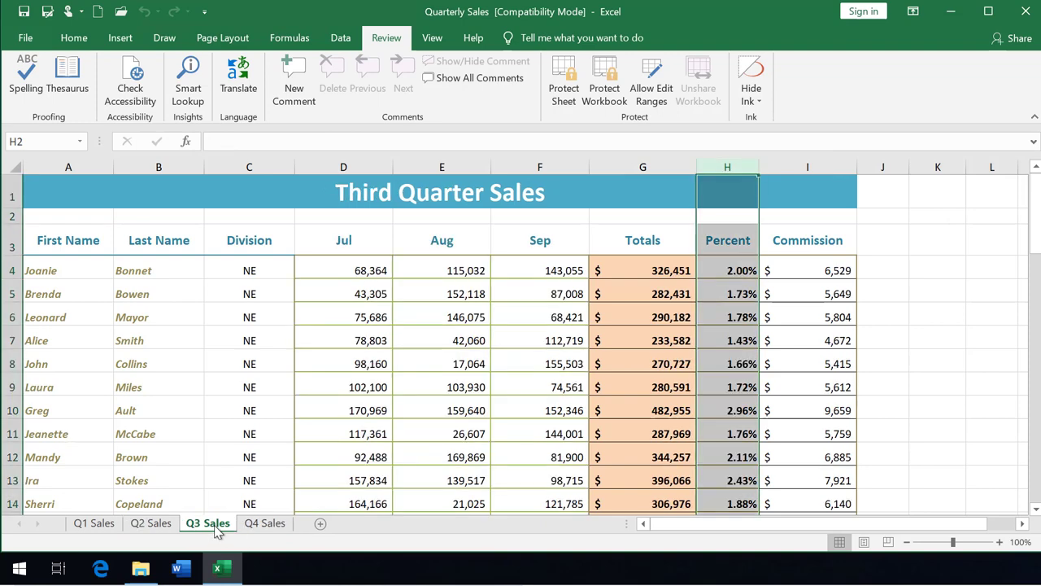
pyautogui.click(266, 523)
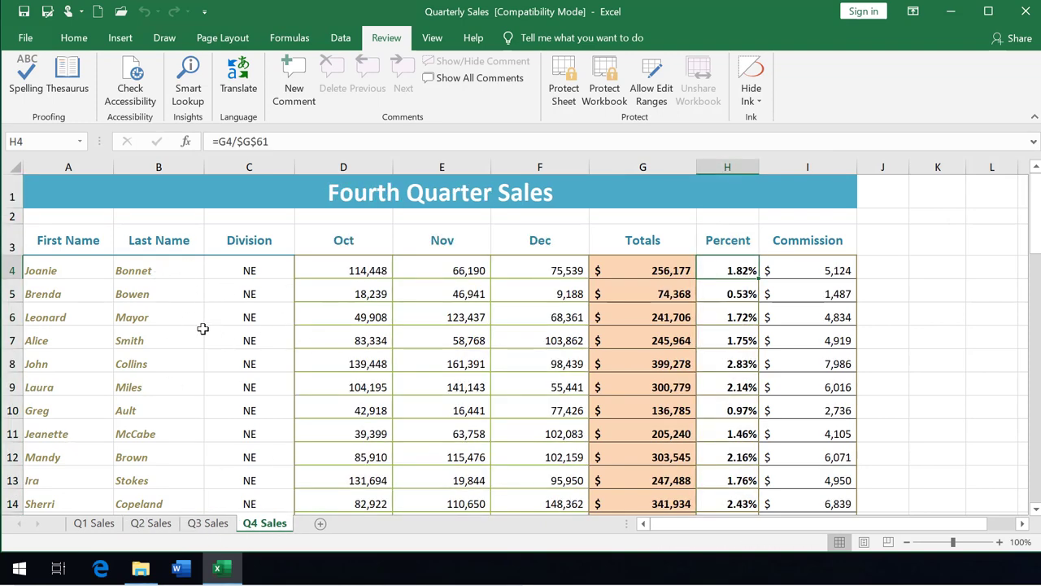
# Step: Add three blank worksheets after Q4 Sales
pyautogui.click(321, 525)
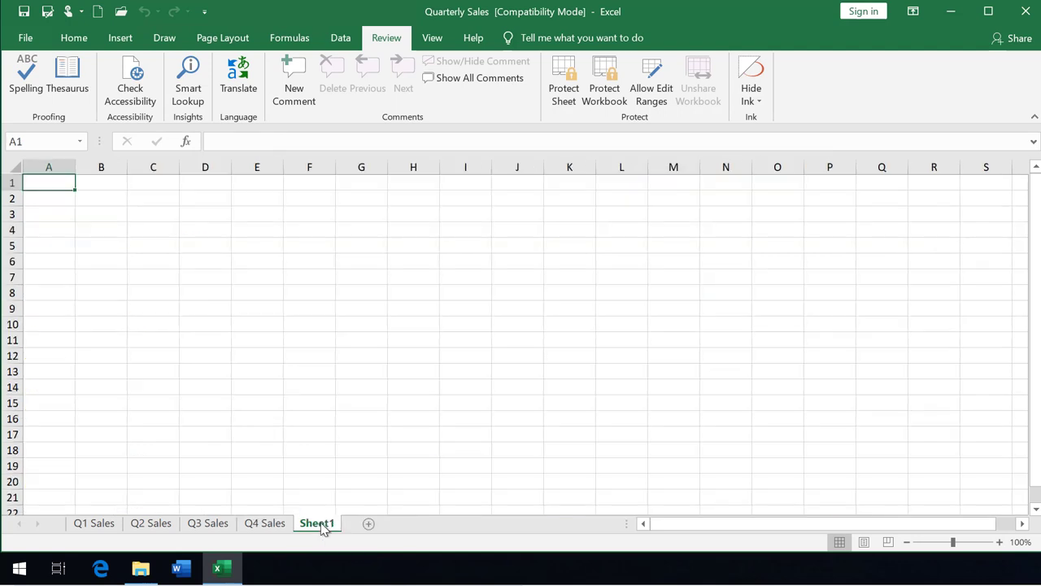
pyautogui.click(363, 528)
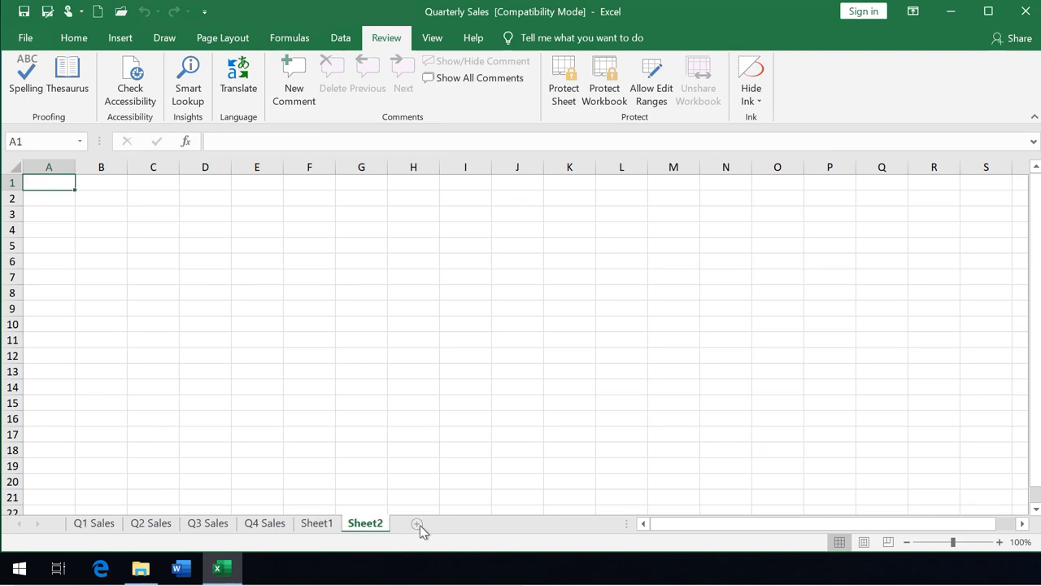
pyautogui.click(418, 524)
# Step: Delete the blank Sheet1, leaving Sheet2 and Sheet3
pyautogui.click(318, 527)
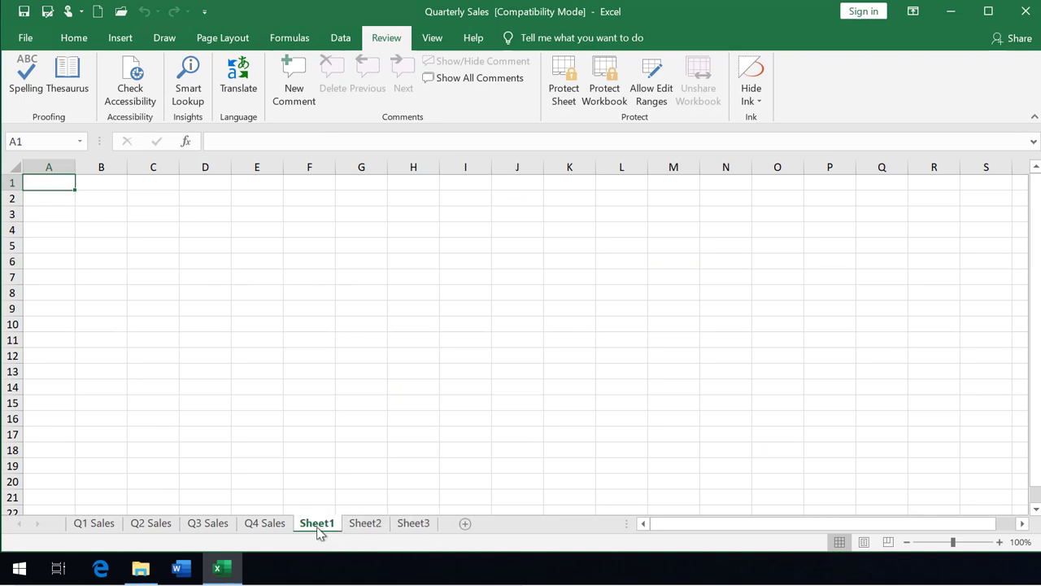
pyautogui.rightClick(319, 530)
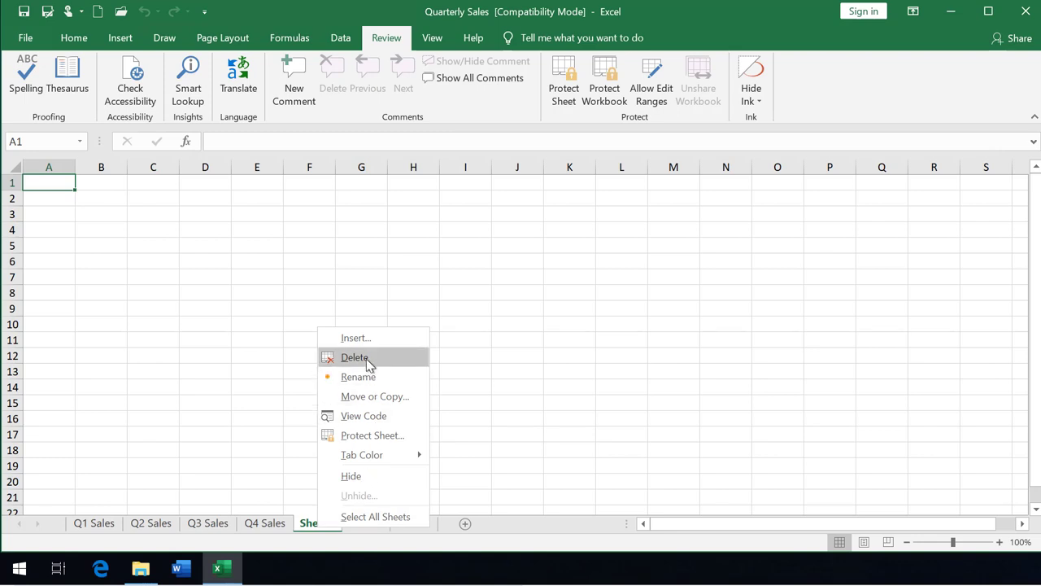
pyautogui.click(362, 361)
pyautogui.rightClick(326, 528)
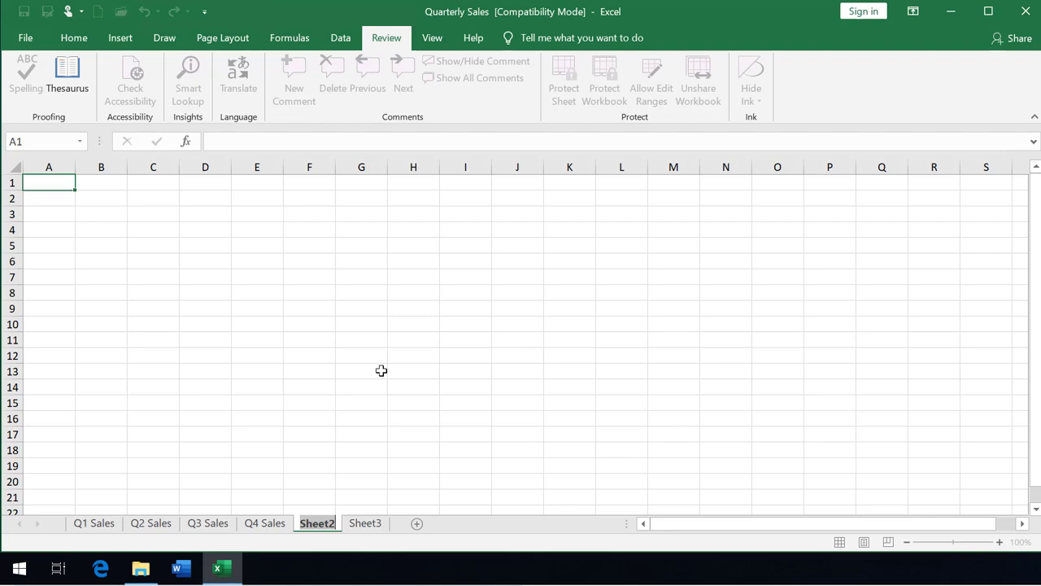
# Step: Correct the mistyped tab name to 'Q5 Sales', then return to the Q4 Sales sheet
pyautogui.write('2222')
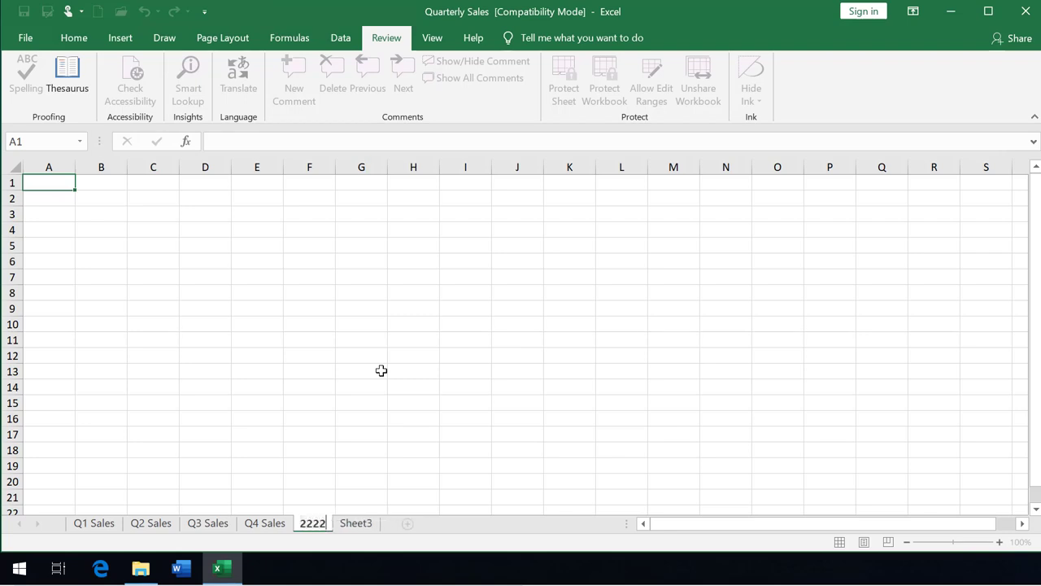
pyautogui.press('BackSpace')
pyautogui.press('BackSpace')
pyautogui.press('BackSpace')
pyautogui.press('BackSpace')
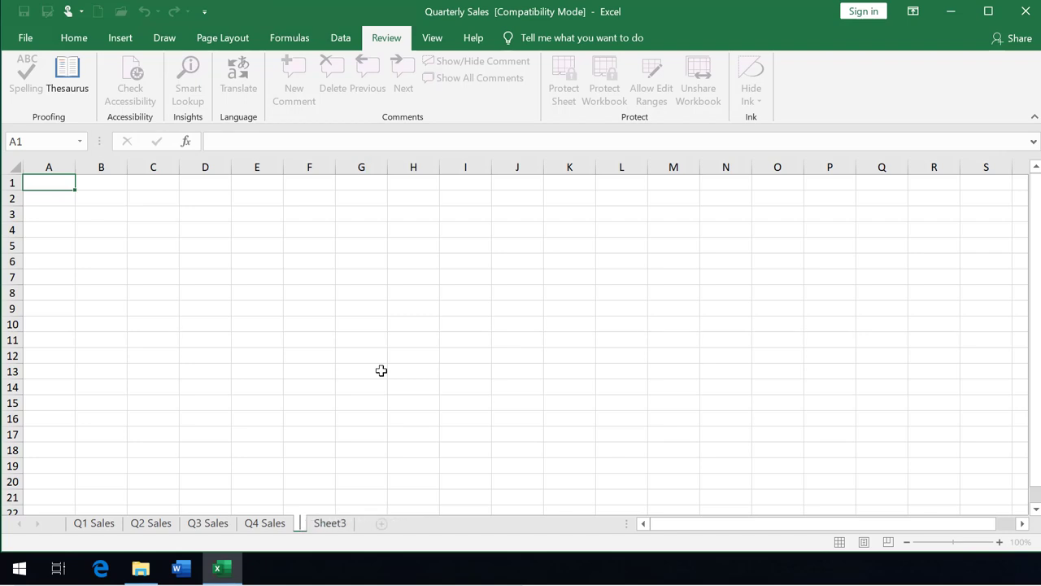
pyautogui.write('Q 5')
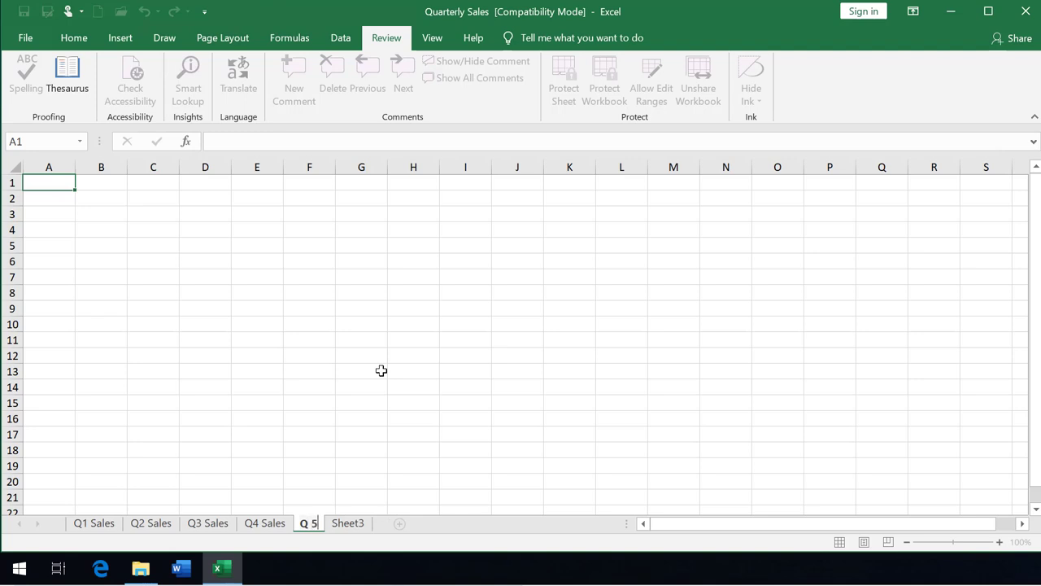
pyautogui.press('BackSpace')
pyautogui.press('BackSpace')
pyautogui.write('5')
pyautogui.write(' Sales')
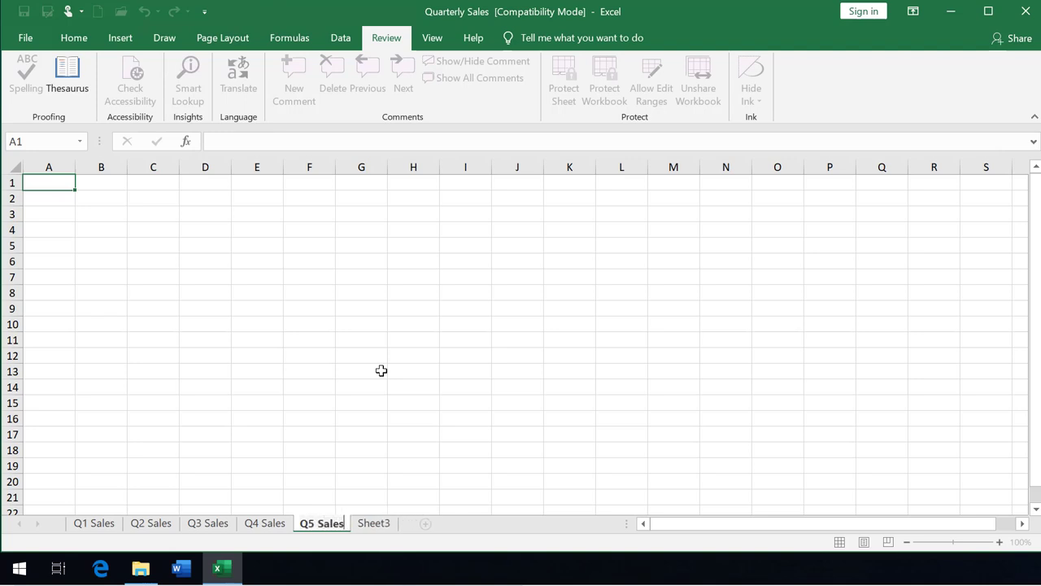
pyautogui.click(409, 435)
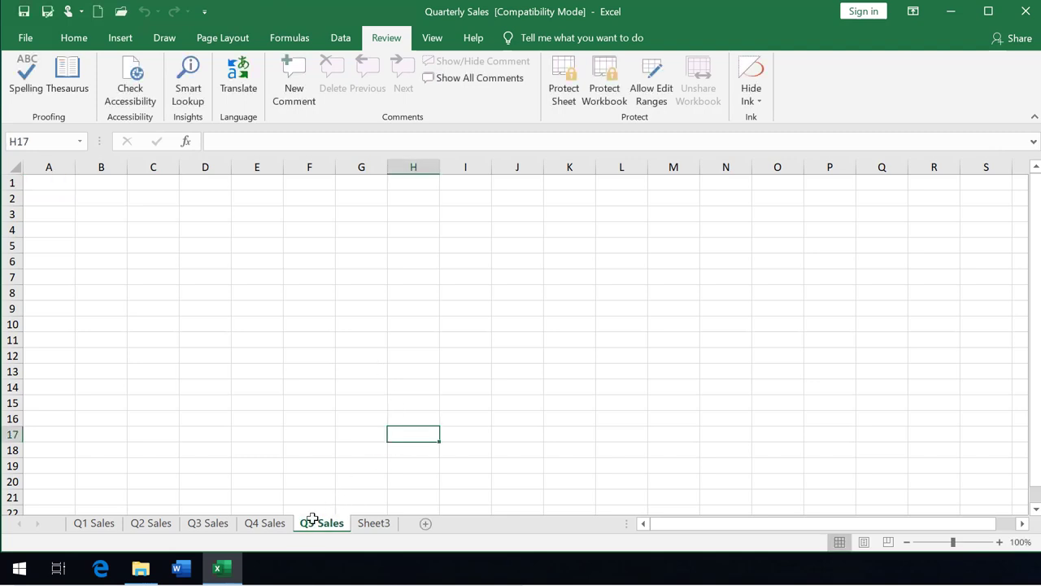
pyautogui.click(258, 323)
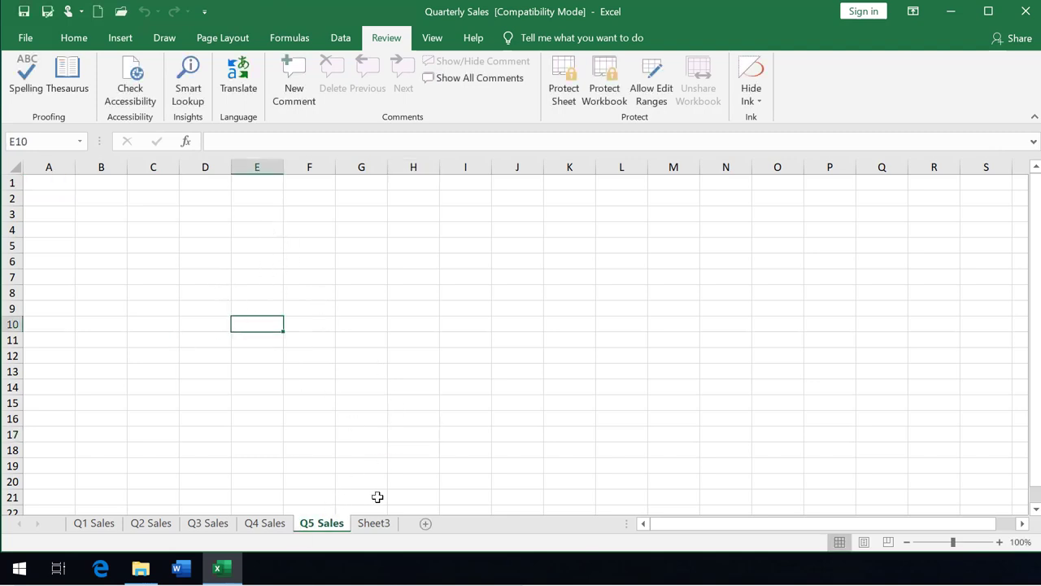
pyautogui.click(266, 524)
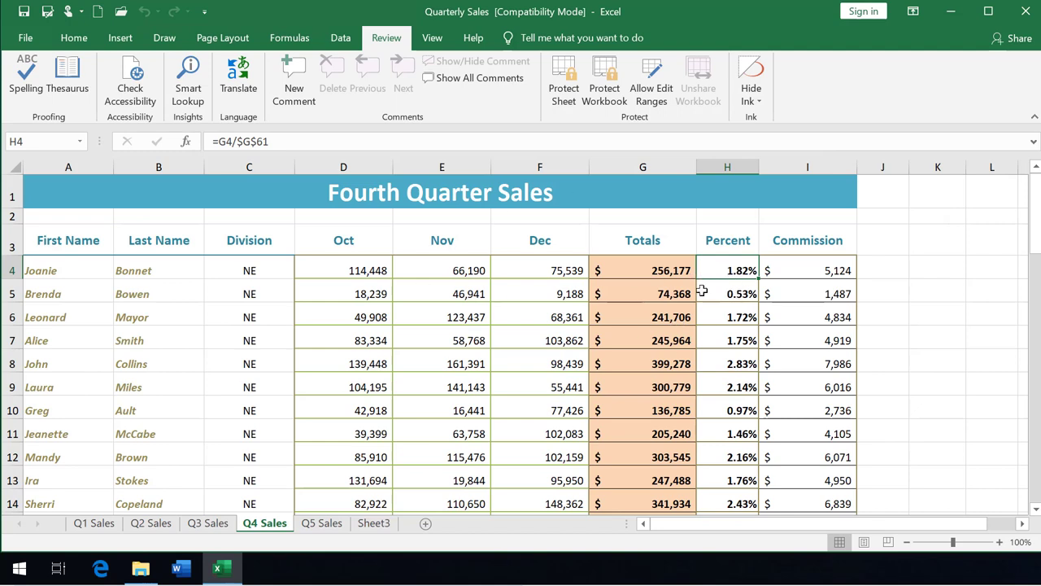
# Step: Inspect the G4 sum formula and the Oct–Dec values in D4–F4, then view Q5 Sales
pyautogui.click(641, 263)
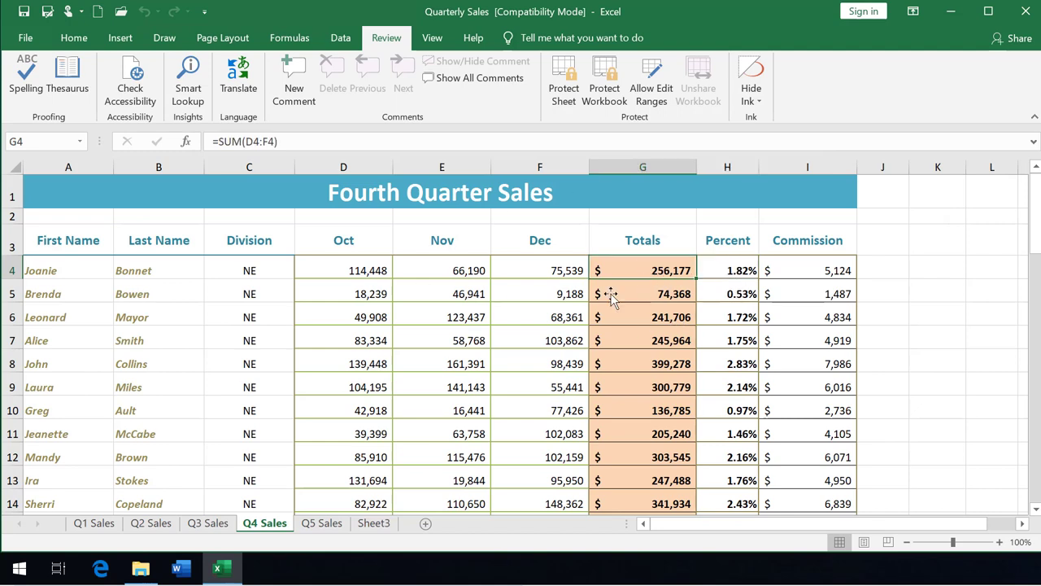
pyautogui.click(541, 270)
pyautogui.click(446, 271)
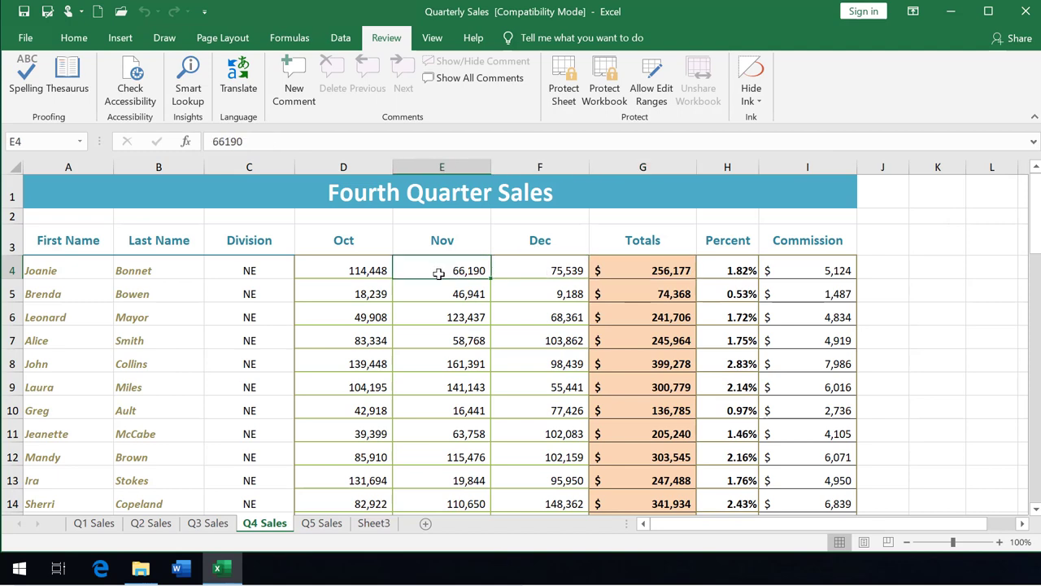
pyautogui.click(346, 270)
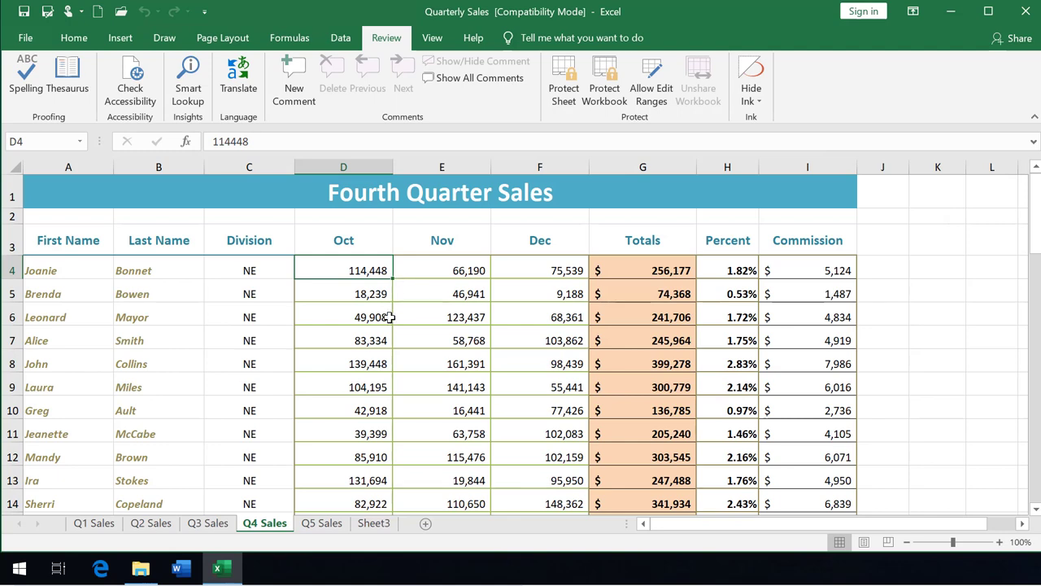
pyautogui.click(330, 525)
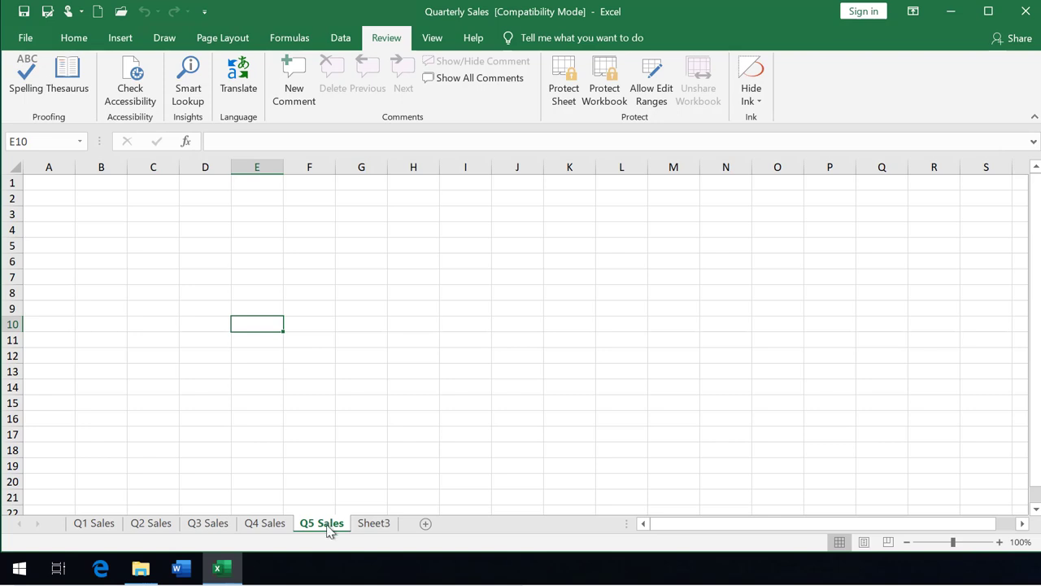
# Step: Delete the Q5 Sales tab and the leftover blank Sheet3 tab
pyautogui.rightClick(330, 530)
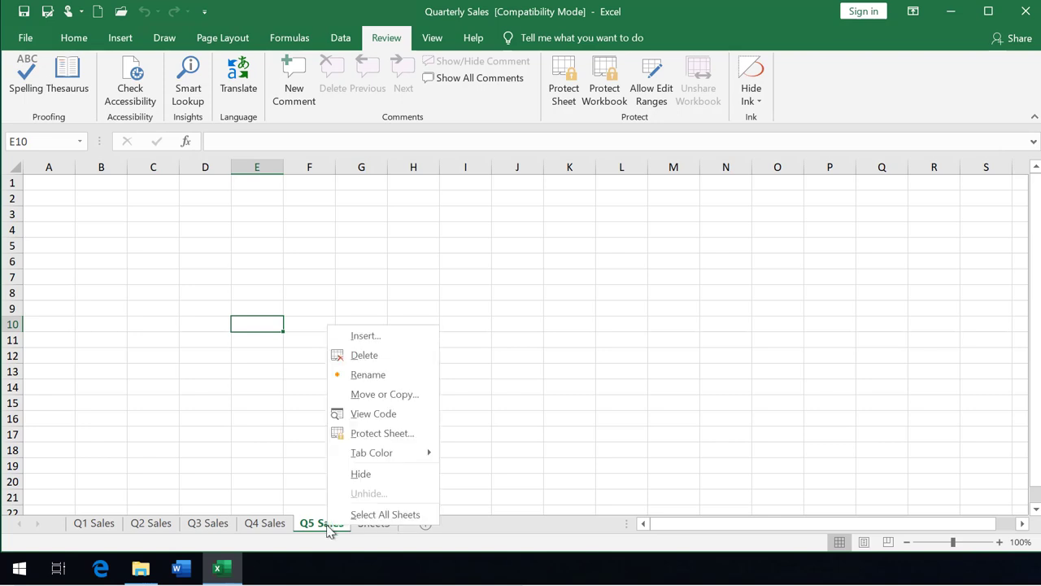
pyautogui.click(365, 355)
pyautogui.rightClick(333, 529)
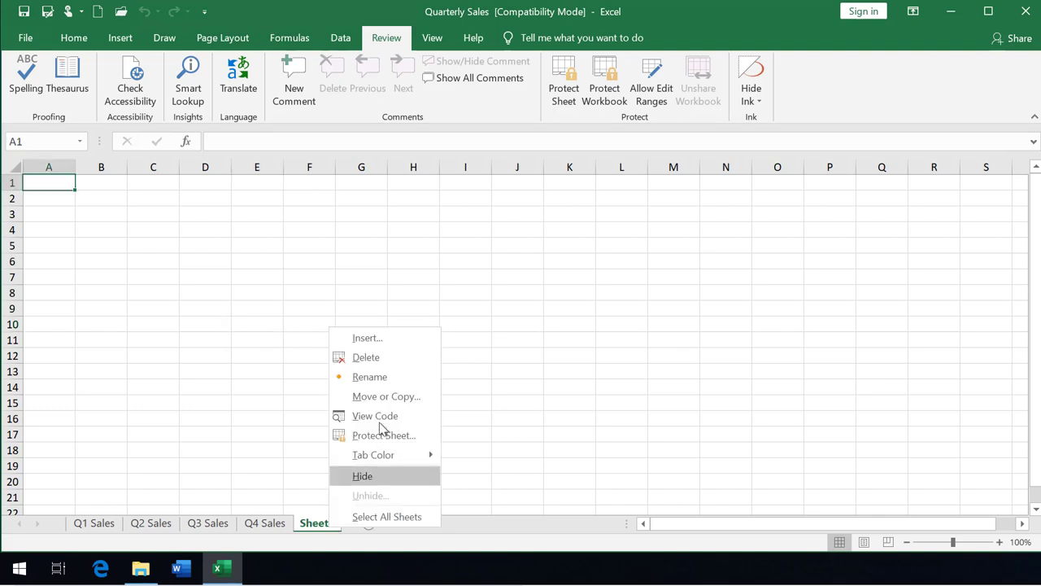
pyautogui.click(379, 358)
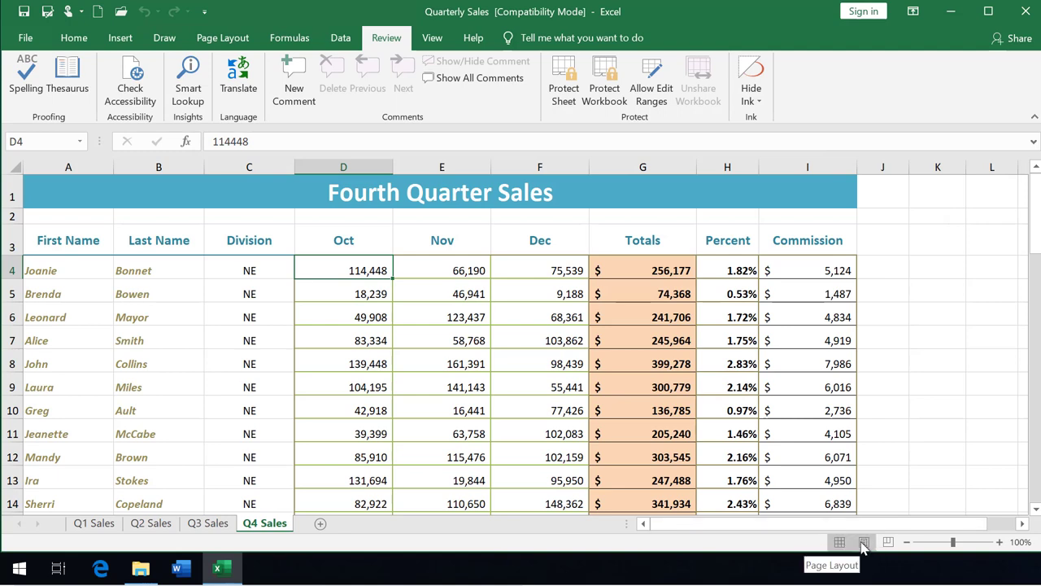
# Step: Show Q4 Sales in Page Layout view as two printed pages, zoomed to 60%
pyautogui.click(863, 543)
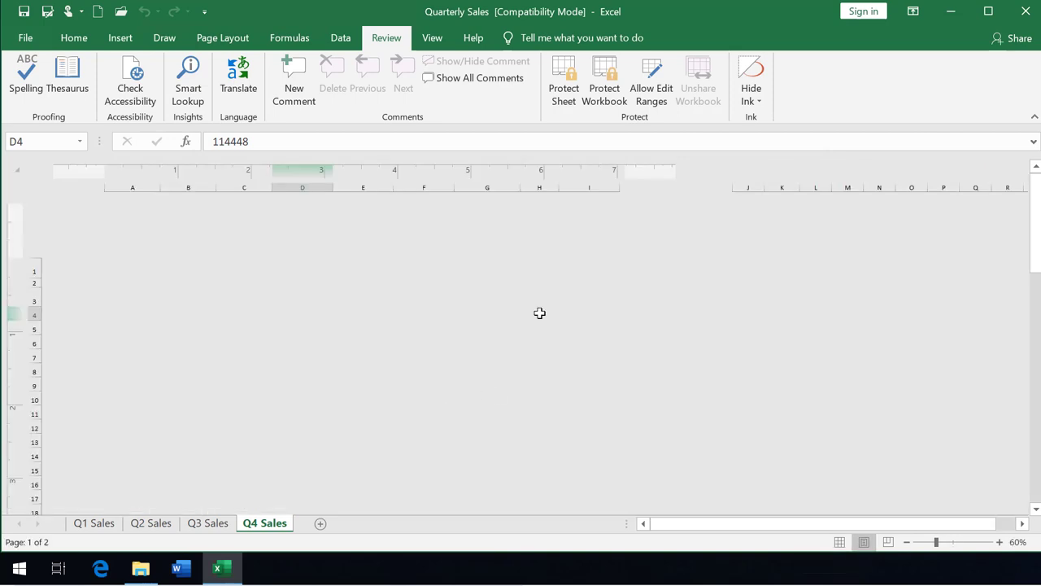
pyautogui.scroll(-5, 462, 332)
pyautogui.scroll(-2, 464, 330)
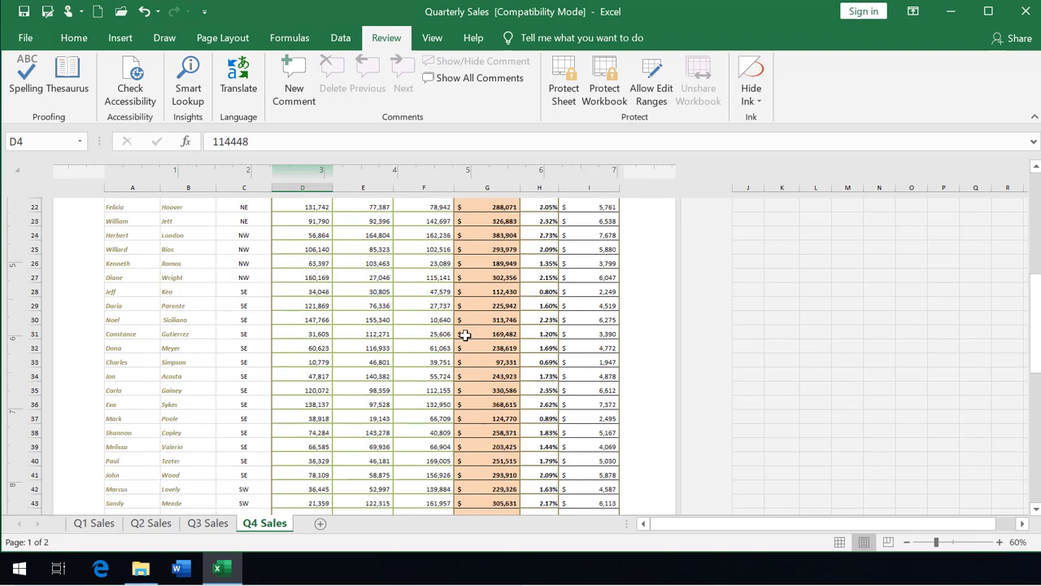
pyautogui.scroll(-2, 474, 328)
pyautogui.scroll(-3, 474, 327)
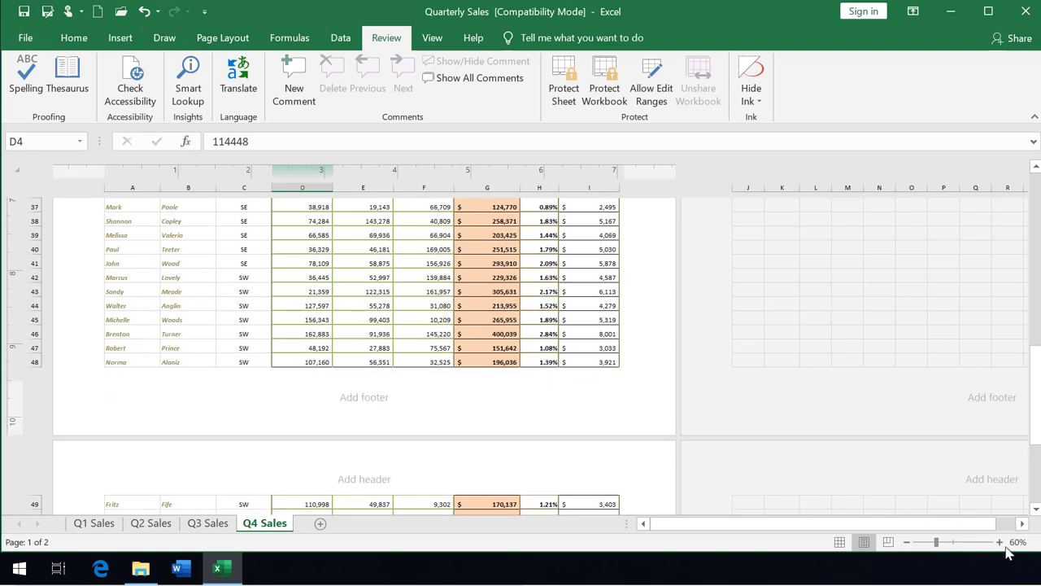
pyautogui.click(908, 543)
pyautogui.click(907, 543)
pyautogui.click(908, 543)
pyautogui.click(907, 542)
pyautogui.click(907, 542)
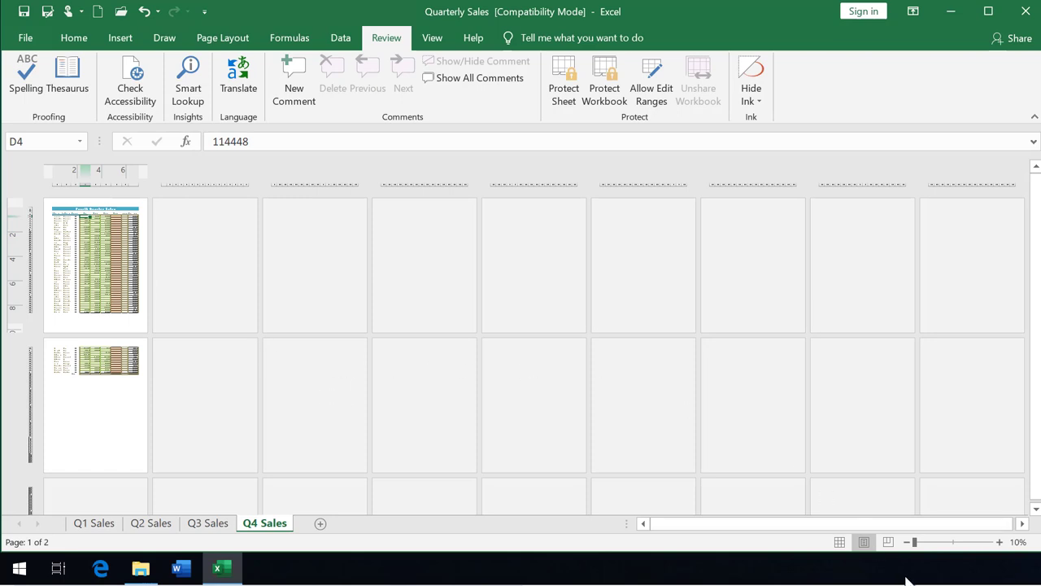
pyautogui.moveTo(950, 542); pyautogui.dragTo(935, 541)
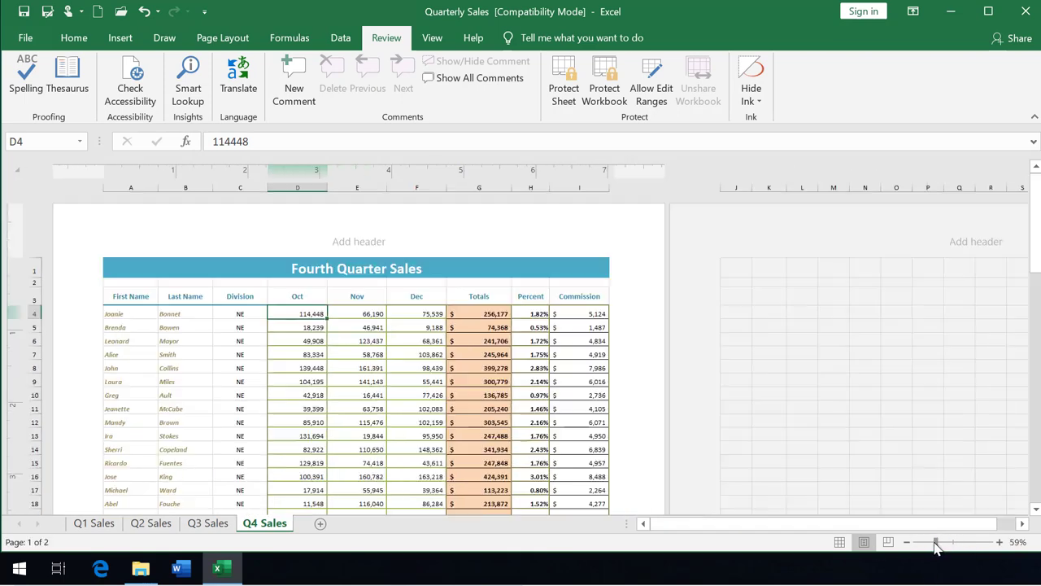
pyautogui.click(999, 541)
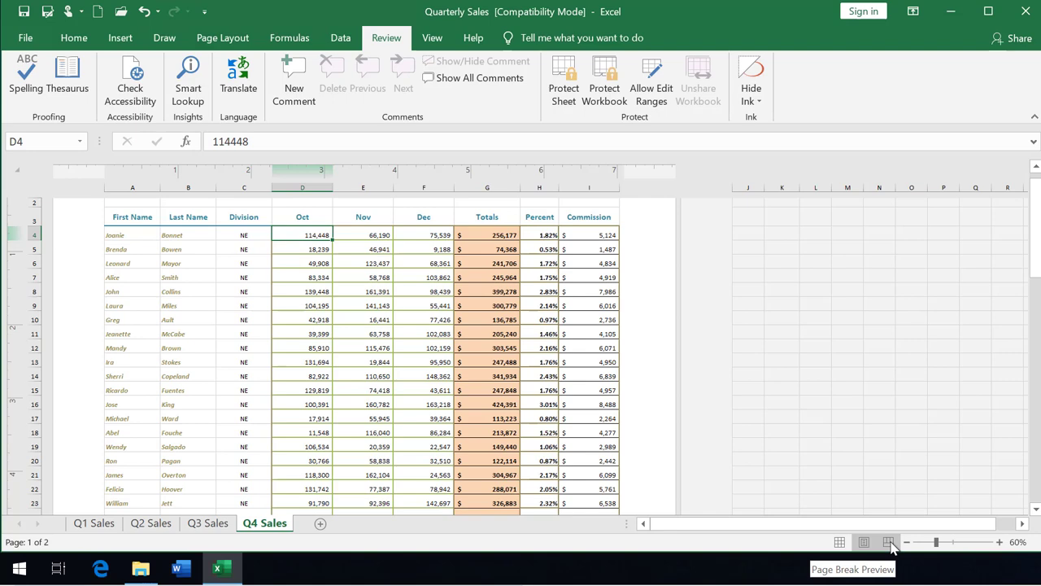
# Step: Switch Q4 Sales to Page Break Preview and drag the existing break lines
pyautogui.click(889, 542)
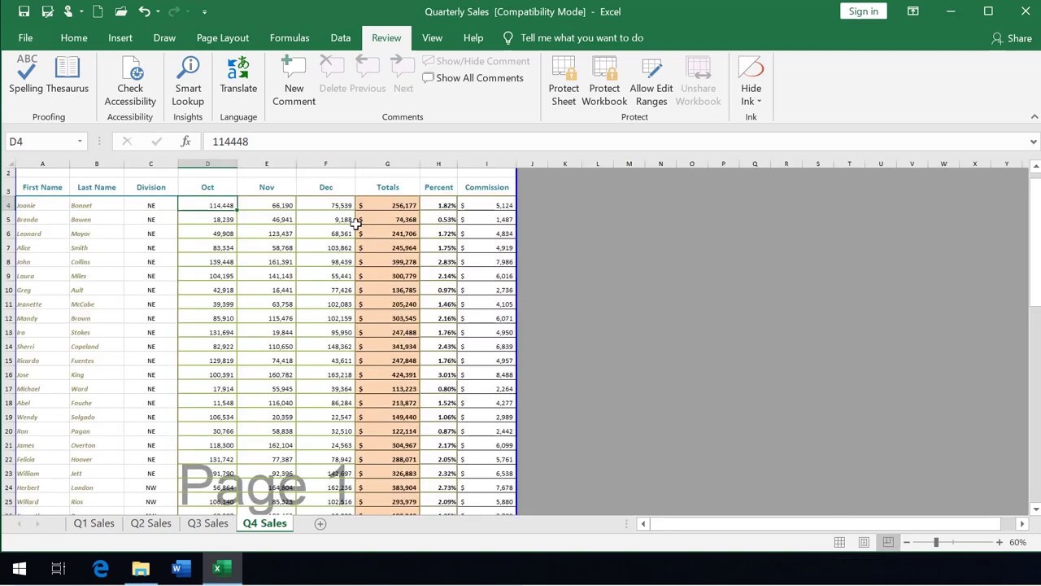
pyautogui.moveTo(1035, 302); pyautogui.dragTo(1036, 464)
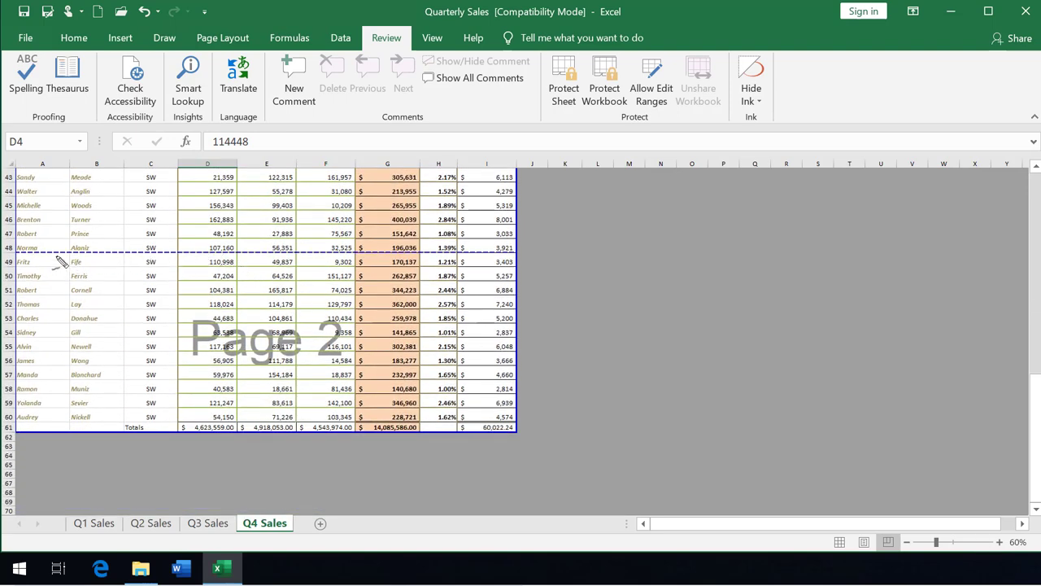
pyautogui.moveTo(57, 253); pyautogui.dragTo(457, 251)
# Step: Place manual page breaks below rows 52 and 55, splitting the data into four pages
pyautogui.moveTo(115, 252); pyautogui.dragTo(121, 429)
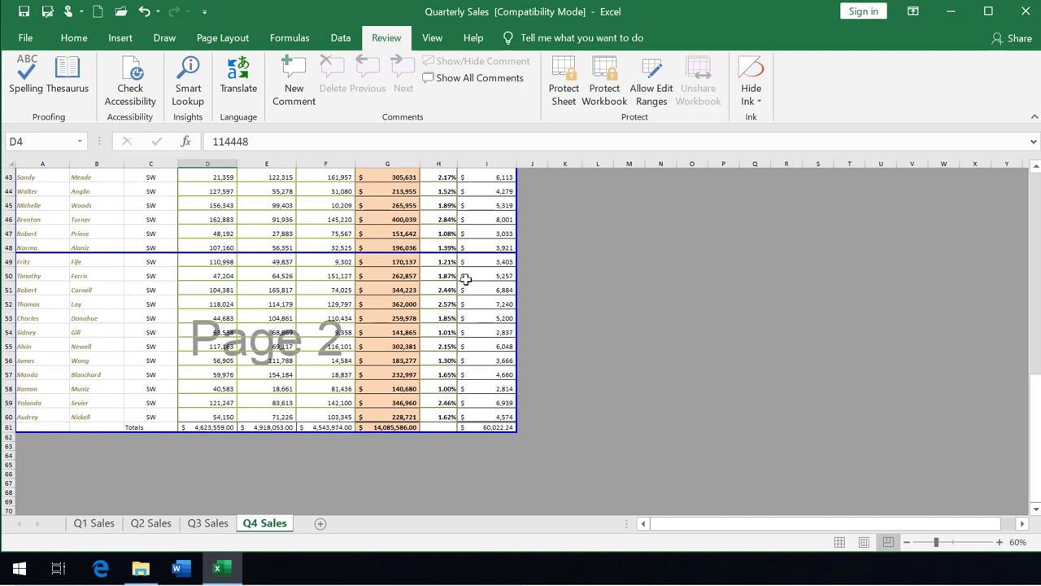
pyautogui.moveTo(452, 255); pyautogui.dragTo(456, 353)
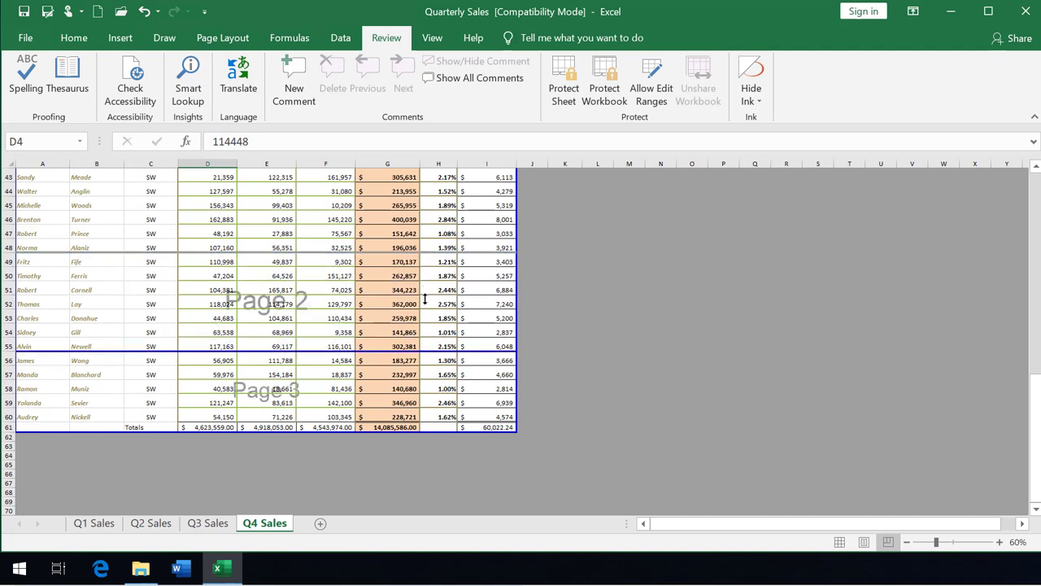
pyautogui.moveTo(422, 255); pyautogui.dragTo(422, 311)
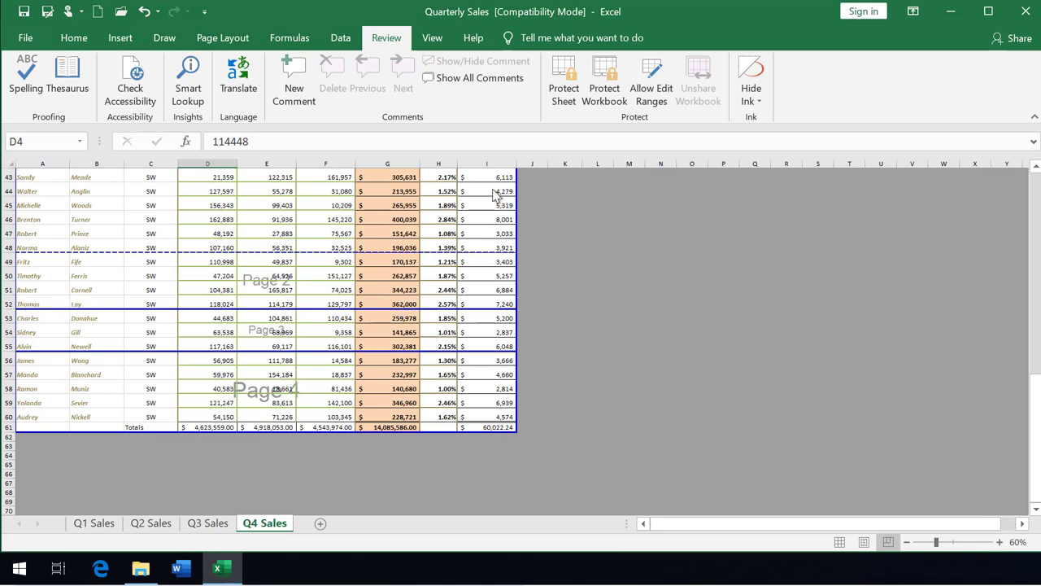
pyautogui.scroll(9, 506, 293)
pyautogui.scroll(1, 479, 287)
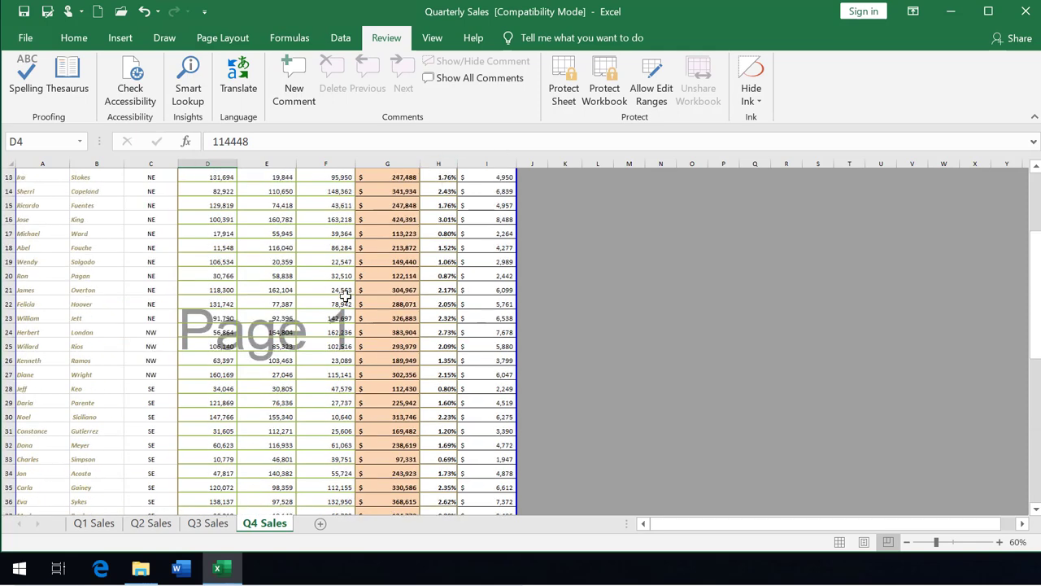
pyautogui.rightClick(261, 318)
pyautogui.press('Escape')
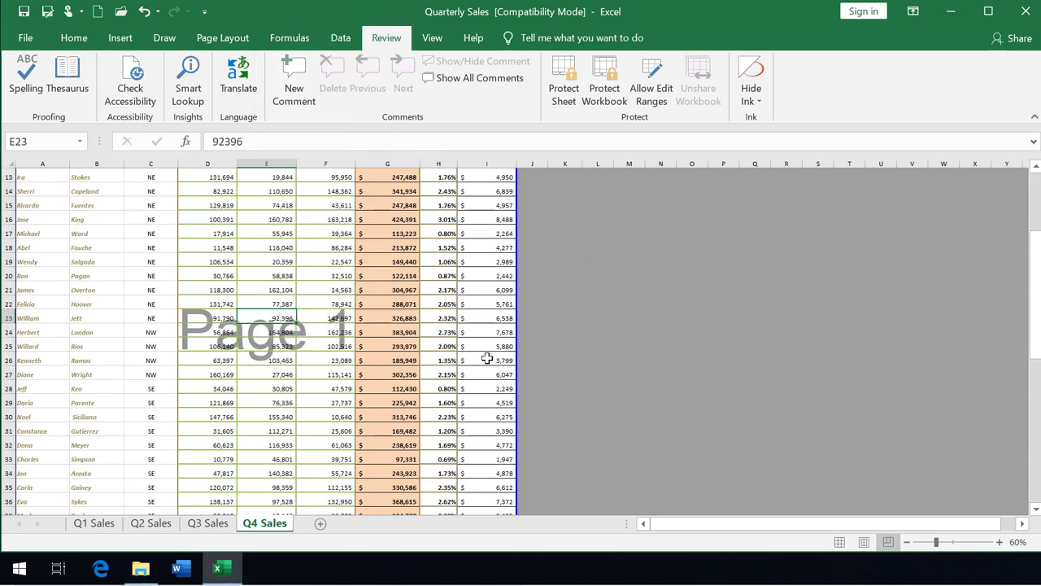
# Step: Switch Q4 Sales back to Normal view using the status bar button
pyautogui.click(839, 542)
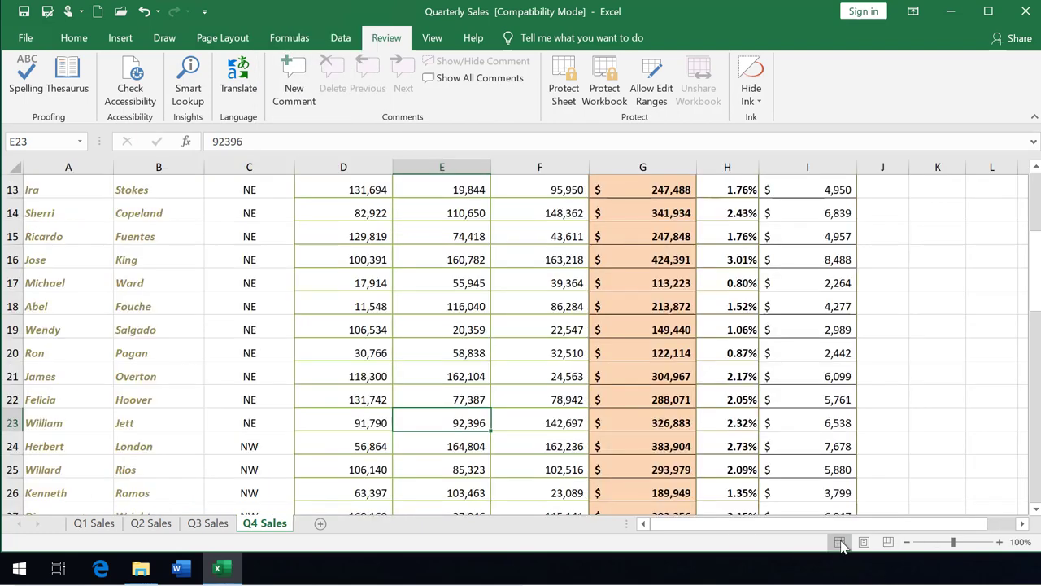